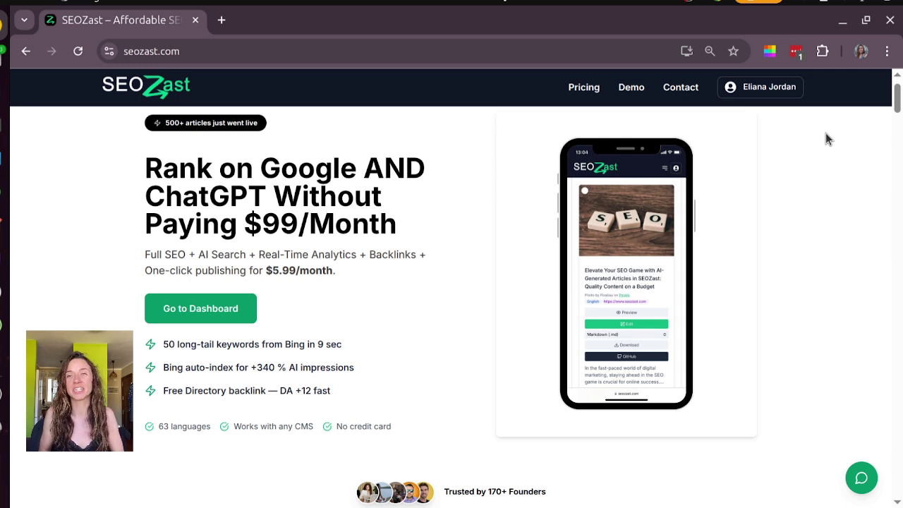
left_click(783, 94)
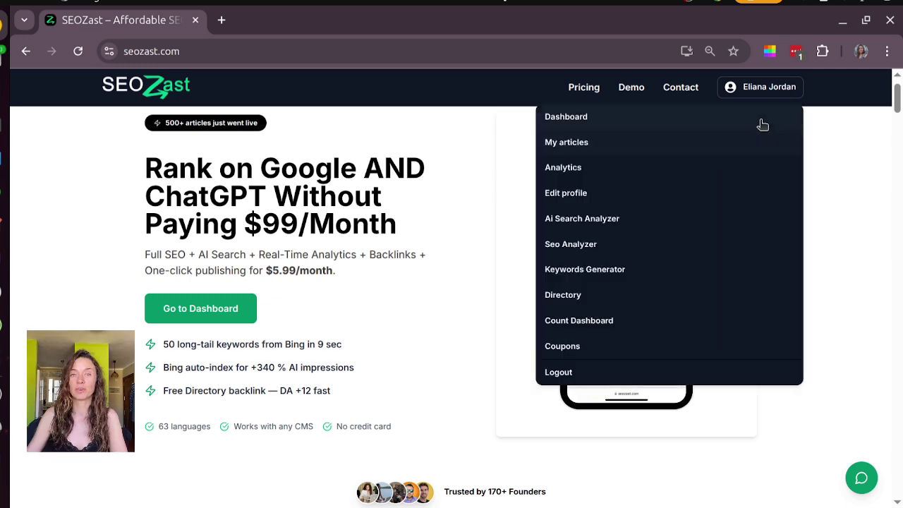
left_click(762, 118)
key("Return")
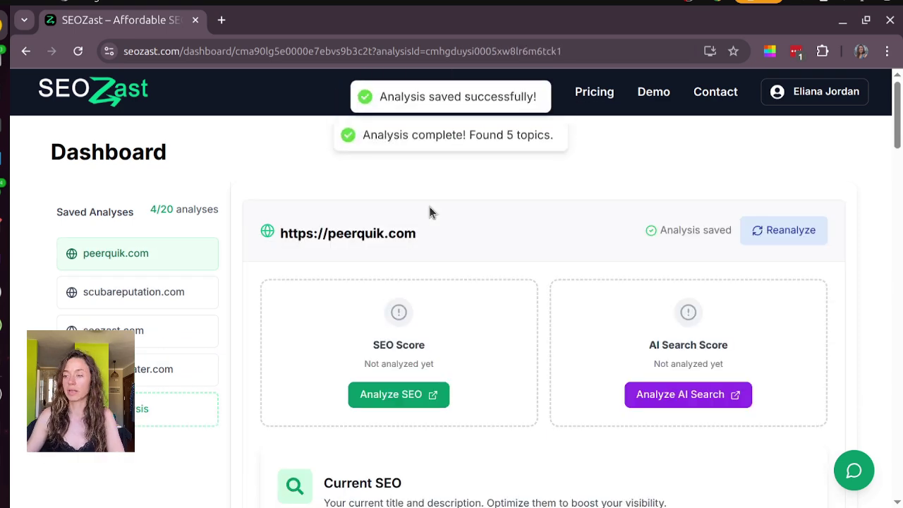
Step: Add "b2c boilerplate" to the Website Topics of peerquik.com and save the topics
scroll(447, 203, "down", 3)
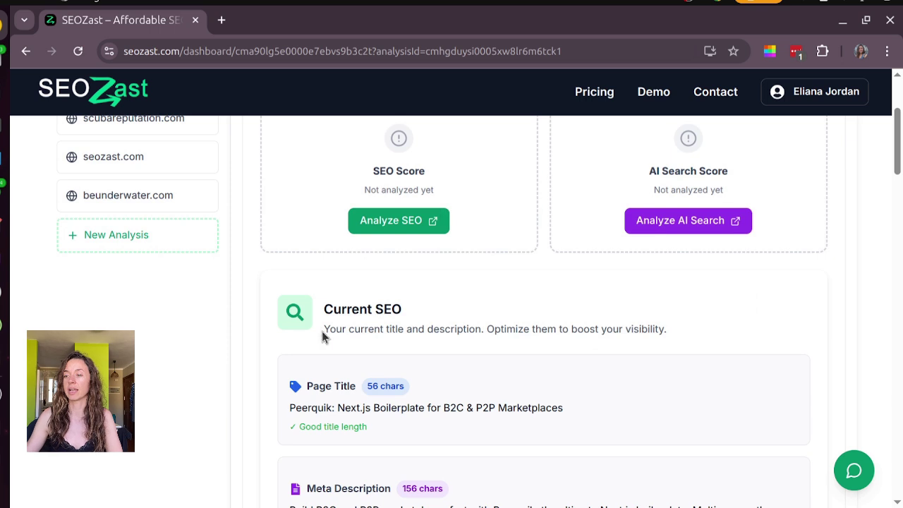
scroll(405, 359, "down", 3)
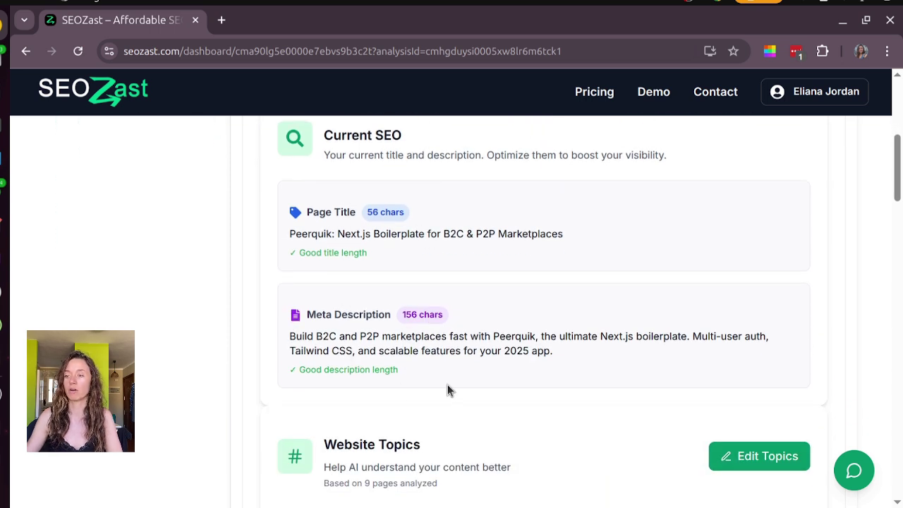
scroll(424, 381, "down", 1)
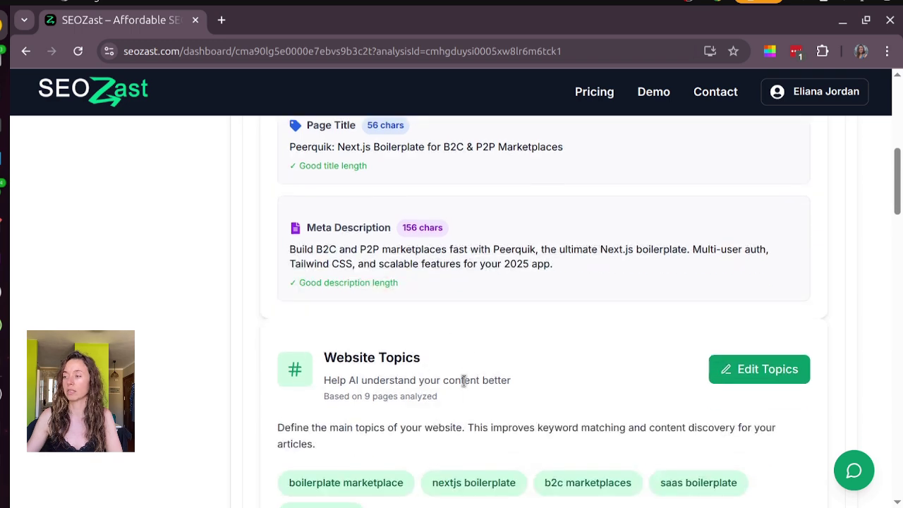
scroll(463, 381, "down", 1)
left_click(758, 283)
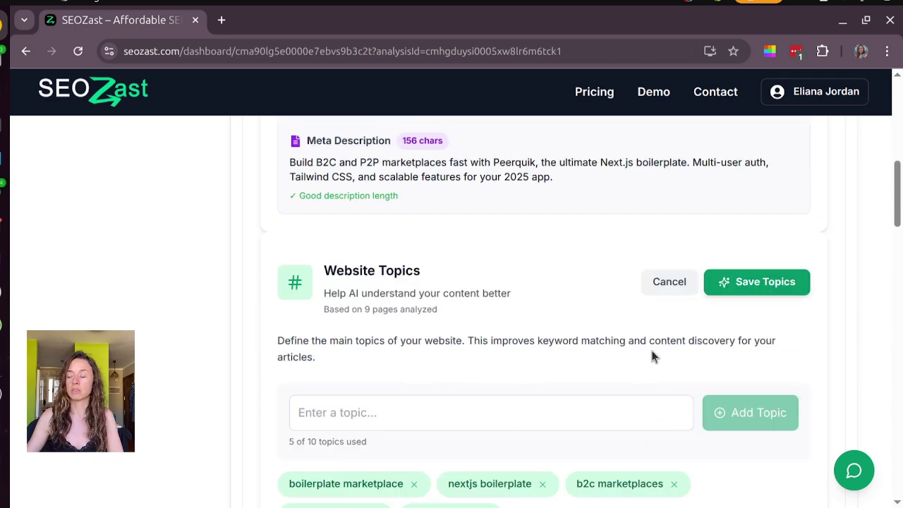
scroll(652, 356, "down", 1)
left_click(528, 318)
type("b2c boilerplate")
key("Return")
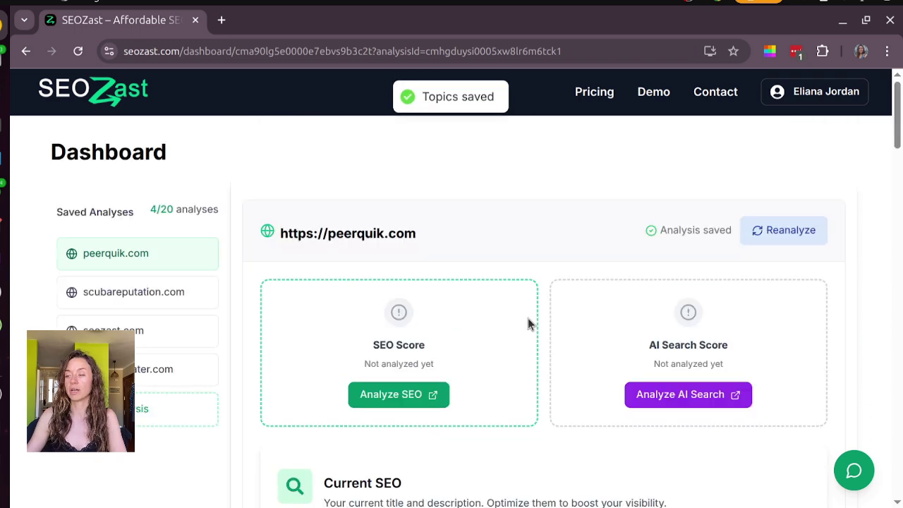
Step: Review the SEO Score, AI Search Score, Current SEO, Website Topics and Long-Tail Keywords sections of the analysis
scroll(529, 320, "down", 5)
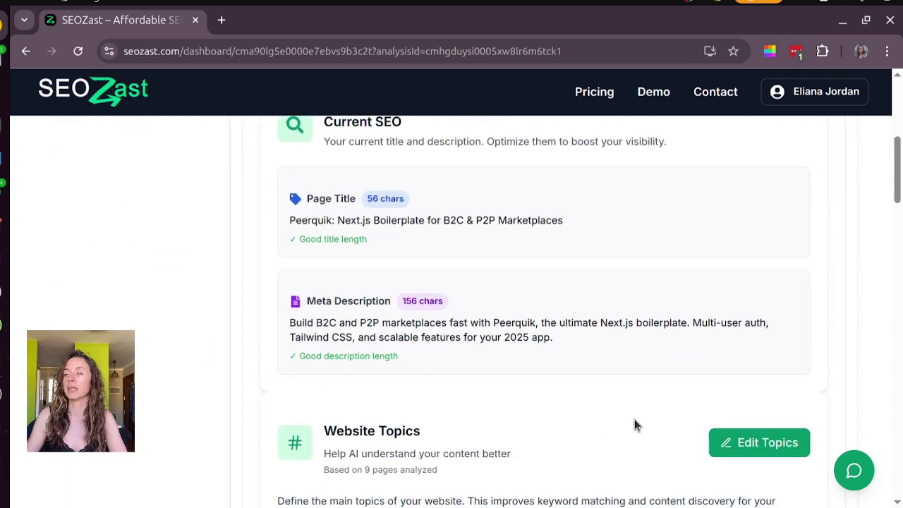
scroll(625, 411, "down", 2)
scroll(625, 395, "up", 5)
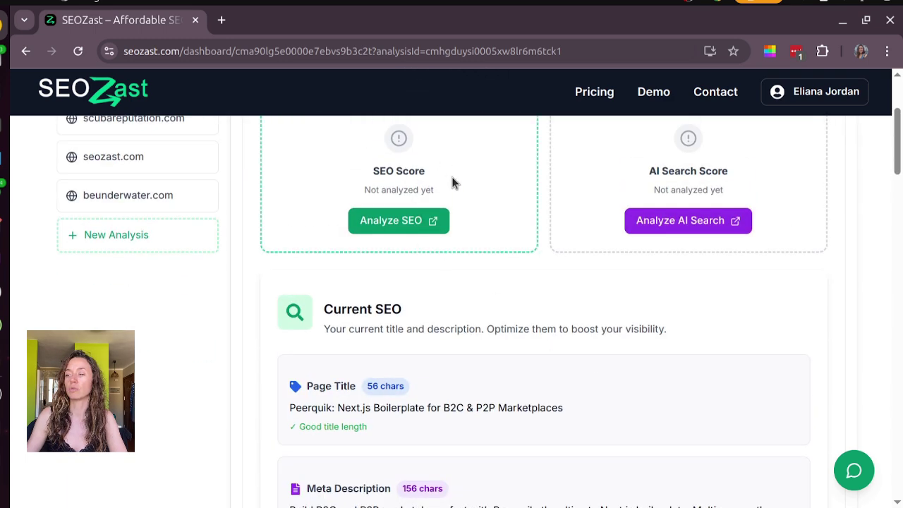
scroll(459, 204, "up", 1)
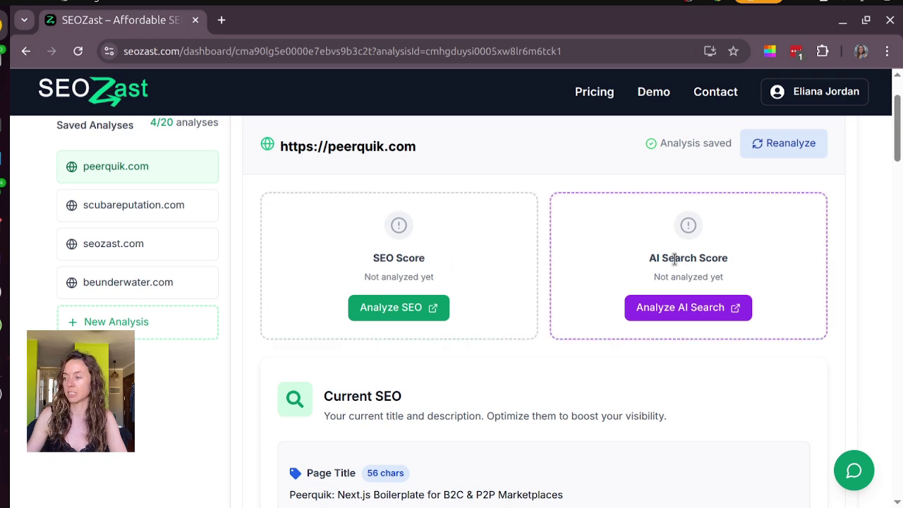
scroll(733, 242, "down", 5)
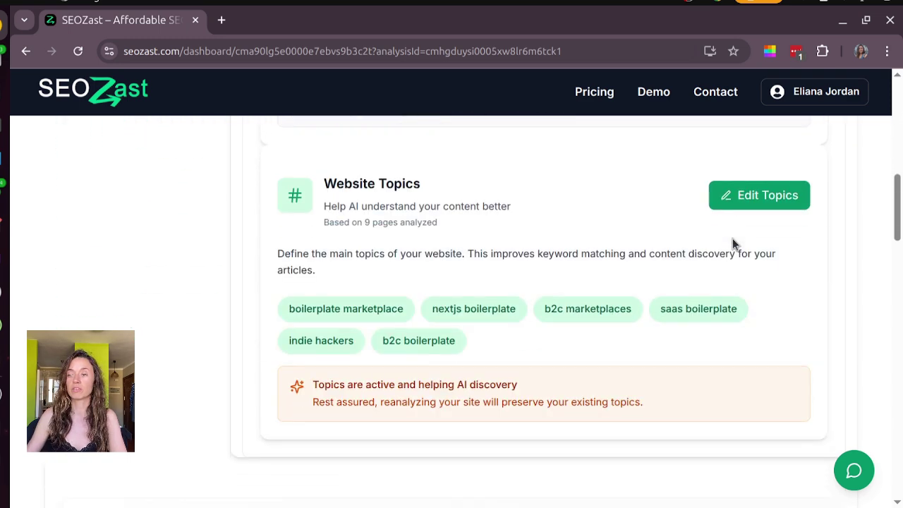
scroll(732, 242, "down", 4)
left_click_drag(127, 207, 246, 207)
double_click(219, 207)
left_click(311, 201)
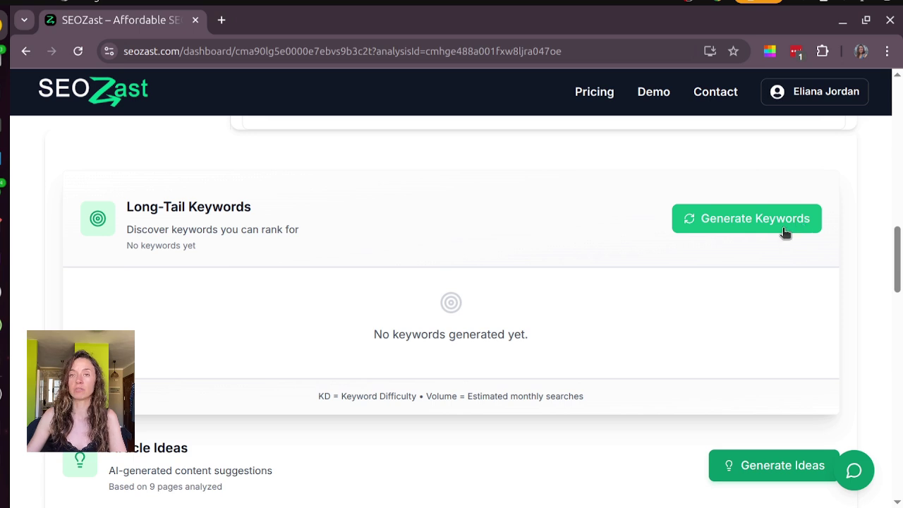
Step: Generate long-tail keywords for the site and look through their difficulty and volume
left_click(761, 228)
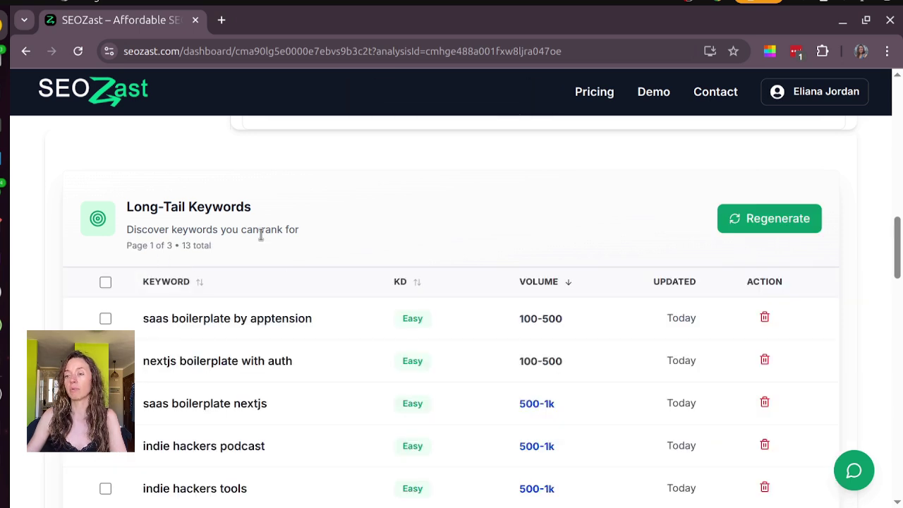
scroll(395, 253, "down", 2)
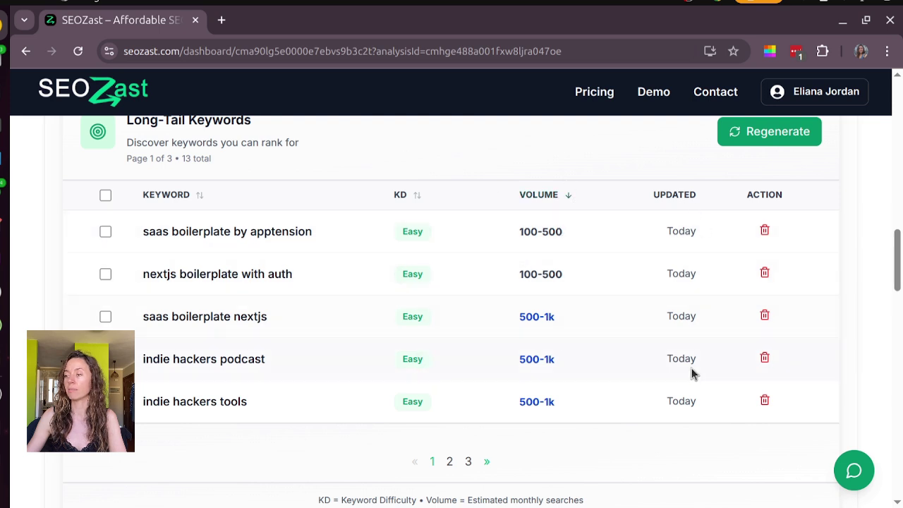
scroll(605, 367, "down", 1)
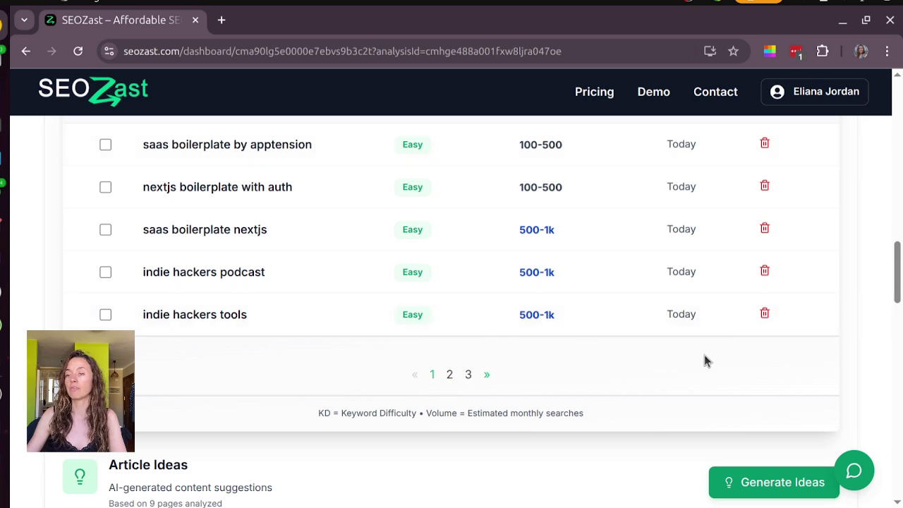
scroll(711, 361, "down", 1)
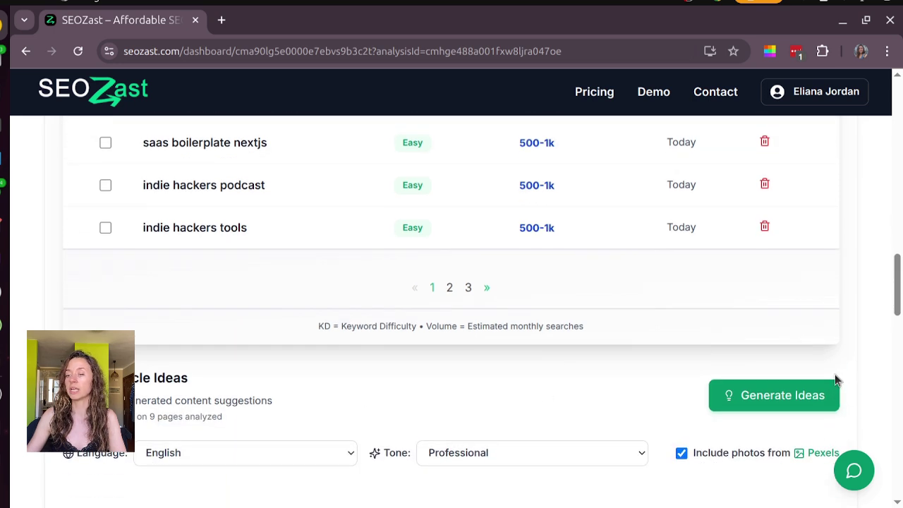
Step: Browse the available article languages and set the tone for the article ideas to Conversational
scroll(834, 376, "down", 1)
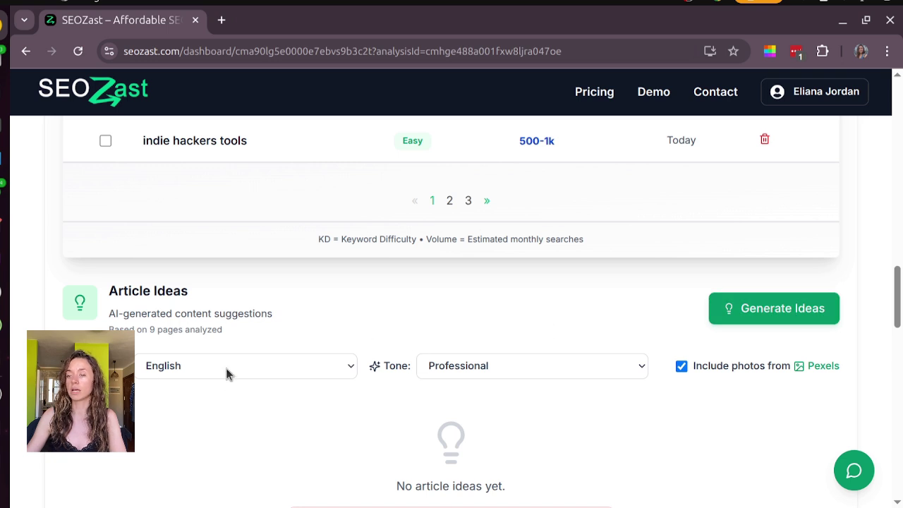
left_click(344, 373)
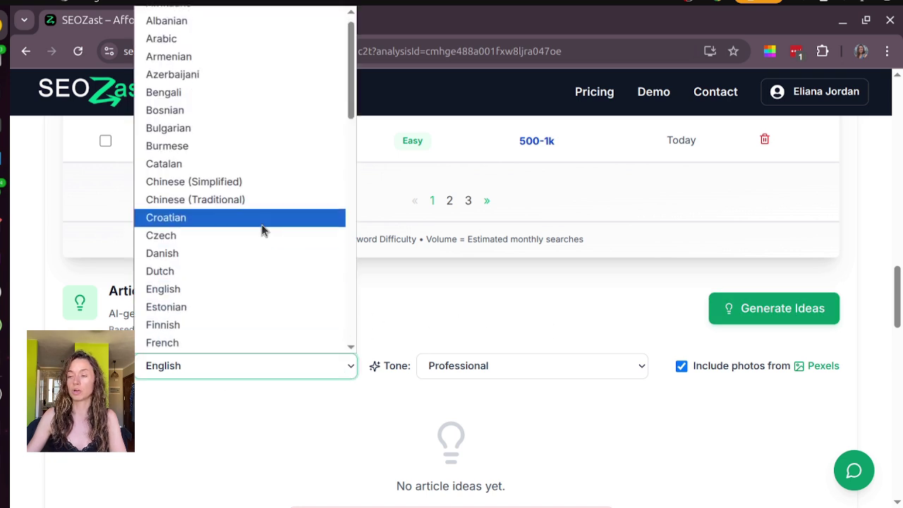
scroll(261, 230, "down", 10)
scroll(259, 239, "up", 6)
scroll(257, 244, "up", 5)
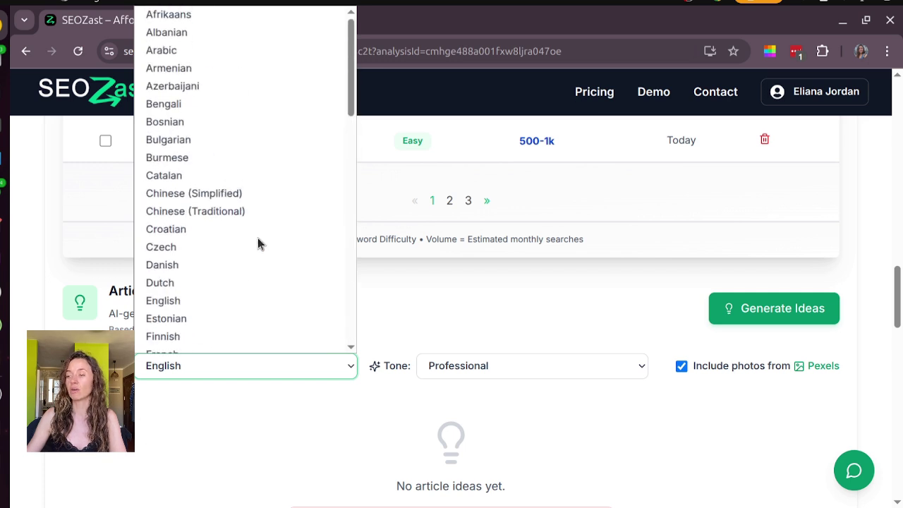
left_click(596, 367)
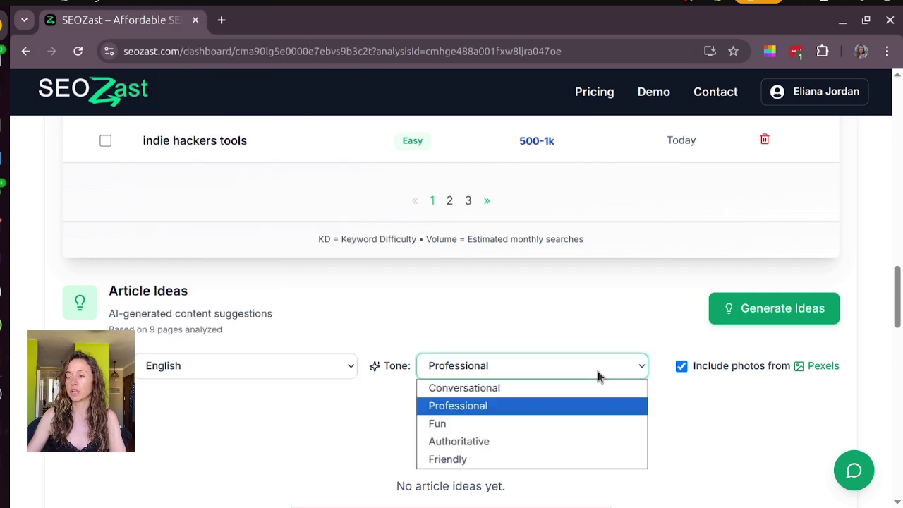
left_click(551, 387)
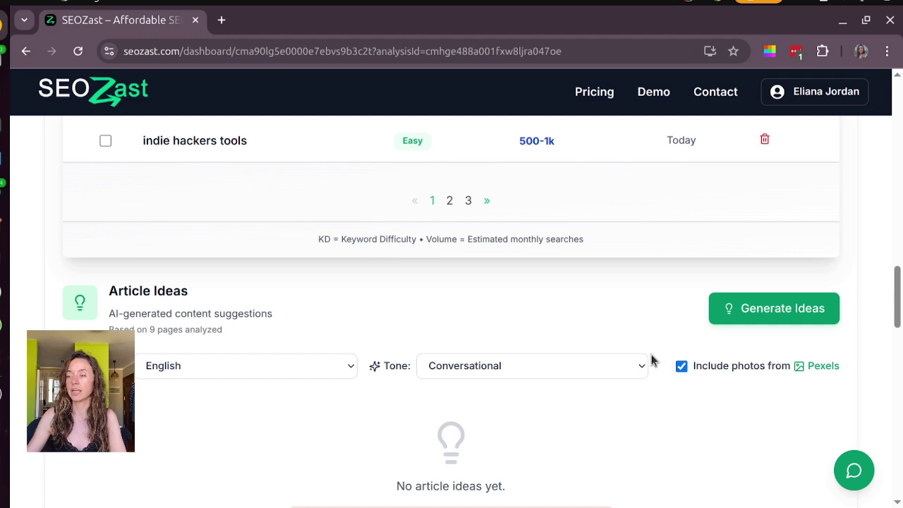
Step: Generate article ideas using the Automatic Generation option
scroll(655, 349, "up", 3)
scroll(762, 443, "down", 1)
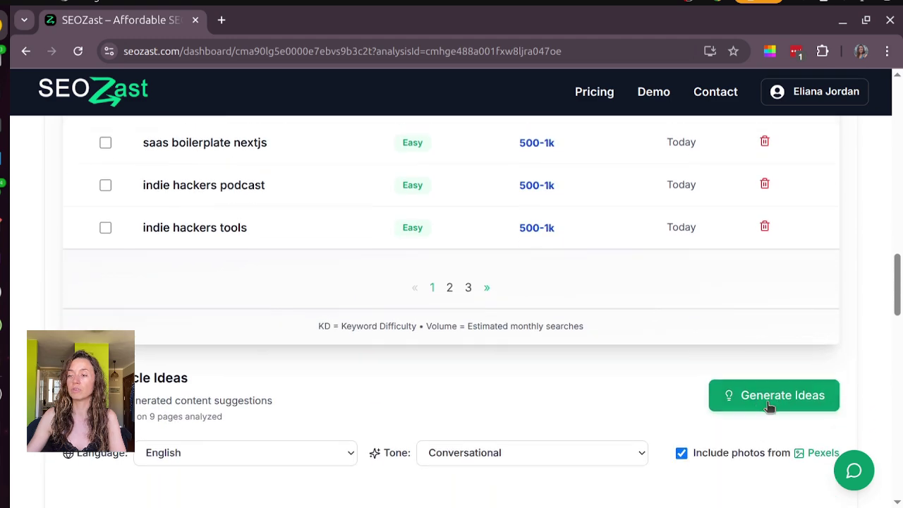
left_click(771, 399)
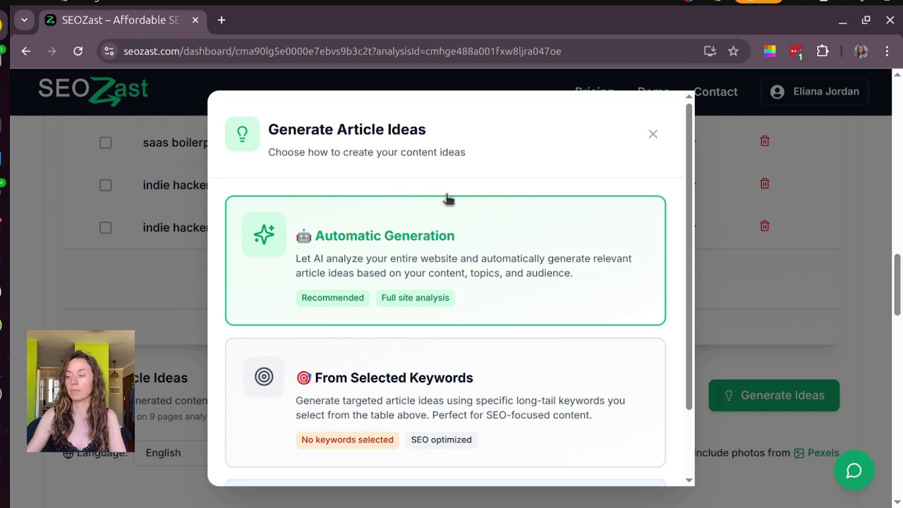
scroll(494, 250, "down", 2)
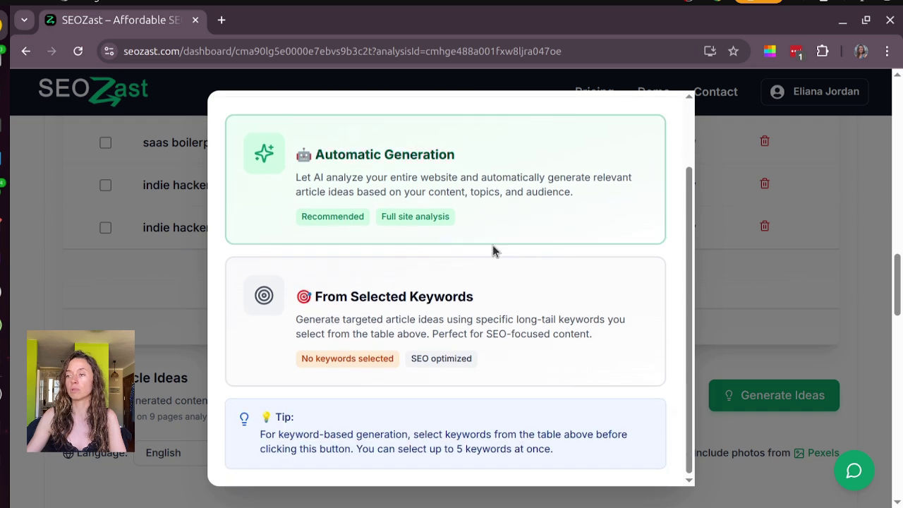
left_click(504, 149)
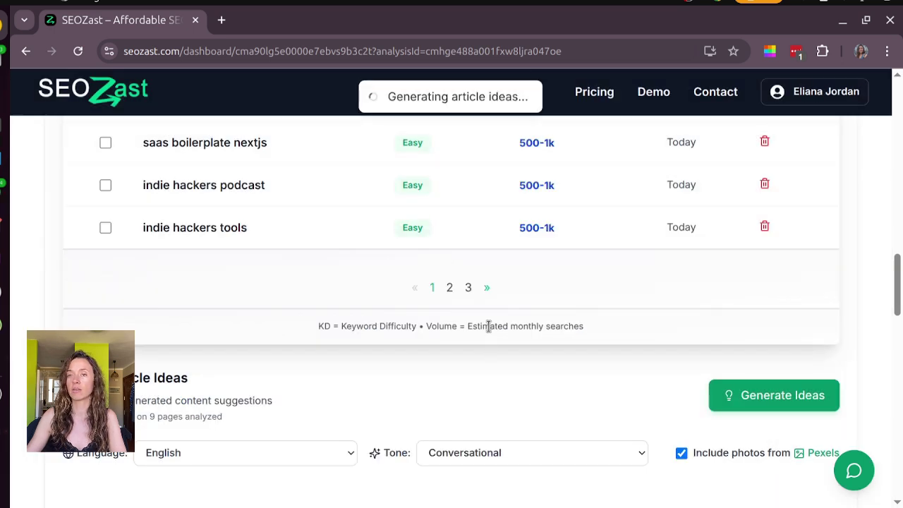
scroll(510, 305, "down", 3)
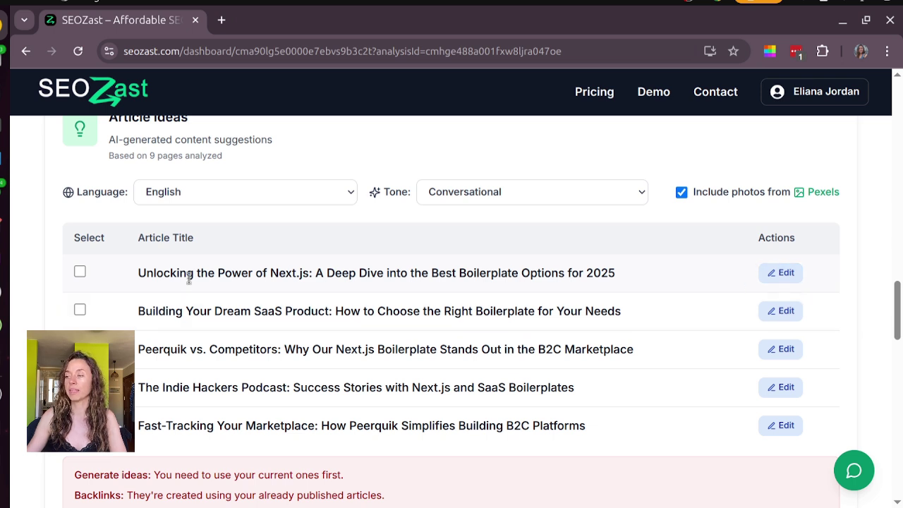
Step: Select the first three article ideas with their titles unedited and generate articles from them
left_click(786, 274)
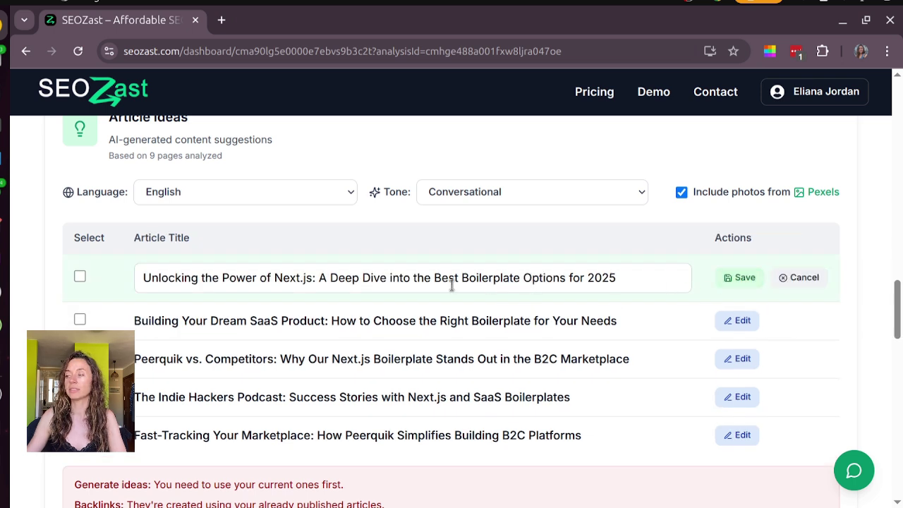
left_click(805, 279)
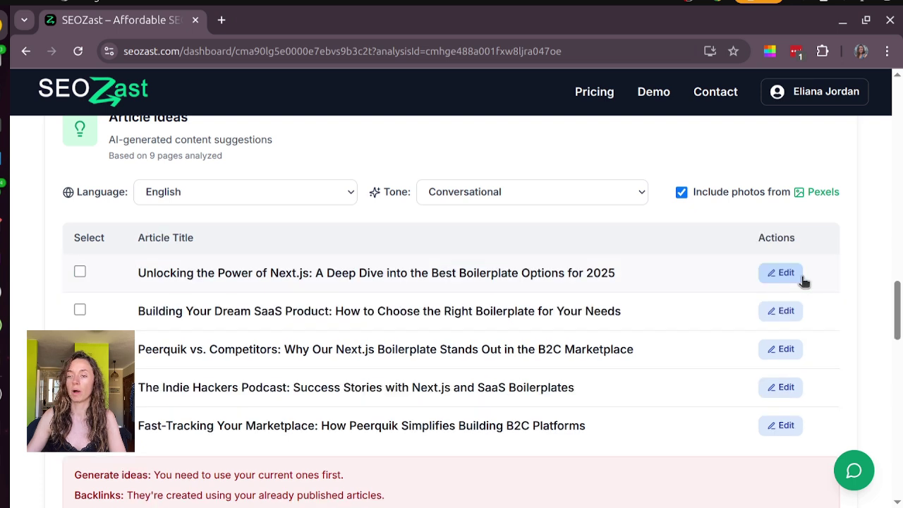
left_click(80, 272)
left_click(79, 309)
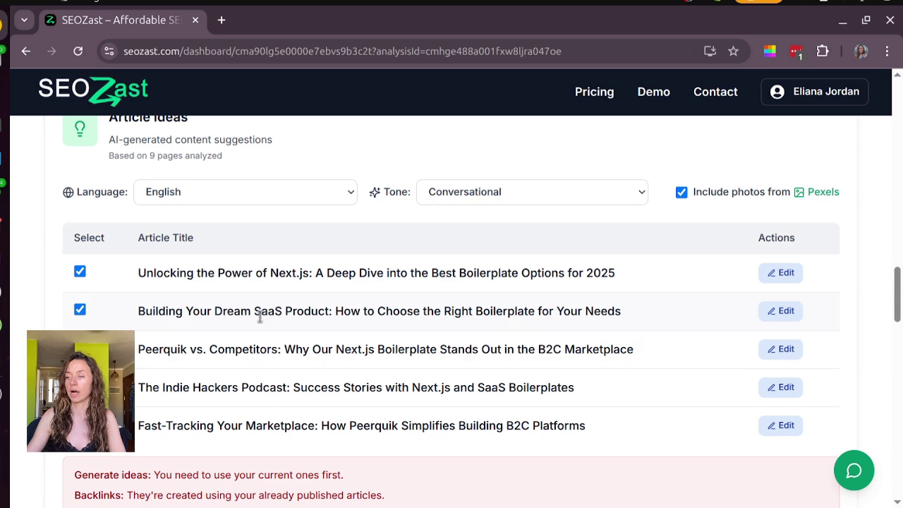
left_click(79, 348)
scroll(705, 268, "down", 6)
left_click(480, 355)
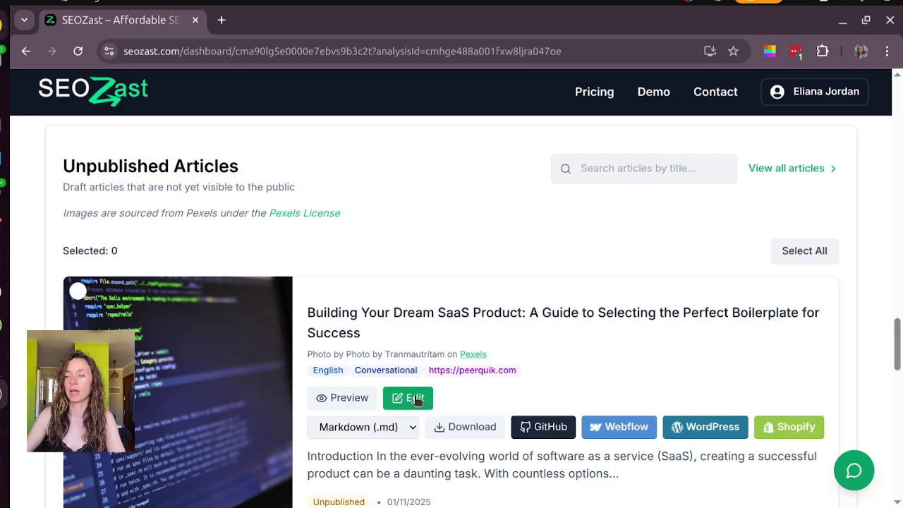
Step: Open the "Building Your Dream SaaS Product" draft for editing and read through its title, slug, content, language, tone and image fields
left_click(413, 397)
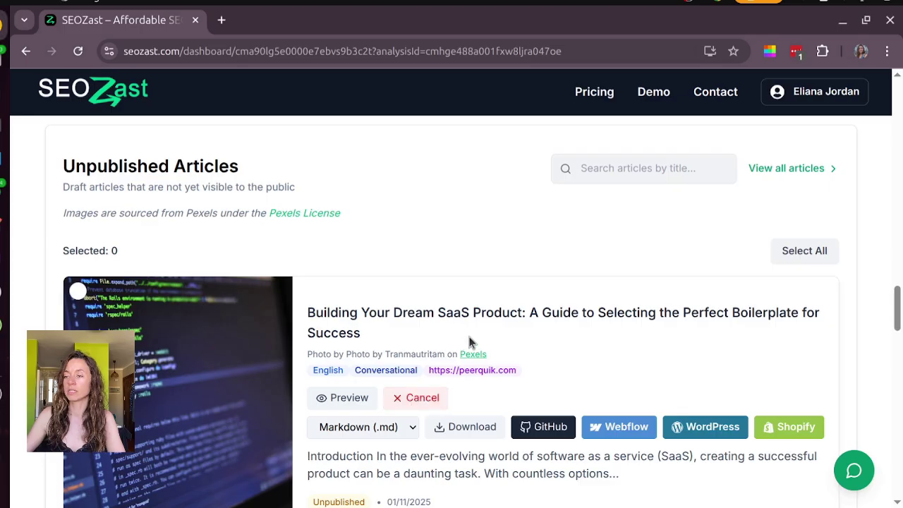
scroll(466, 330, "down", 3)
scroll(507, 321, "down", 3)
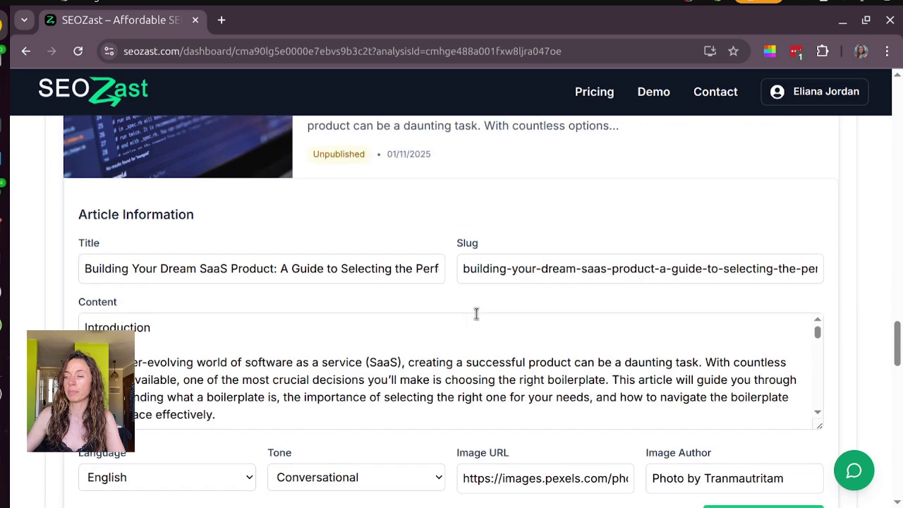
scroll(571, 362, "down", 5)
scroll(554, 424, "up", 3)
scroll(554, 423, "down", 6)
scroll(570, 462, "down", 3)
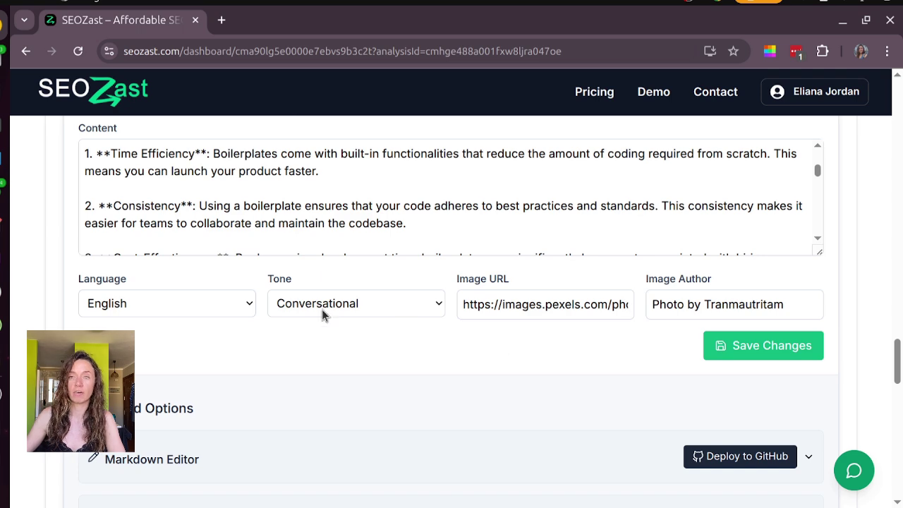
scroll(505, 288, "up", 3)
scroll(443, 342, "up", 8)
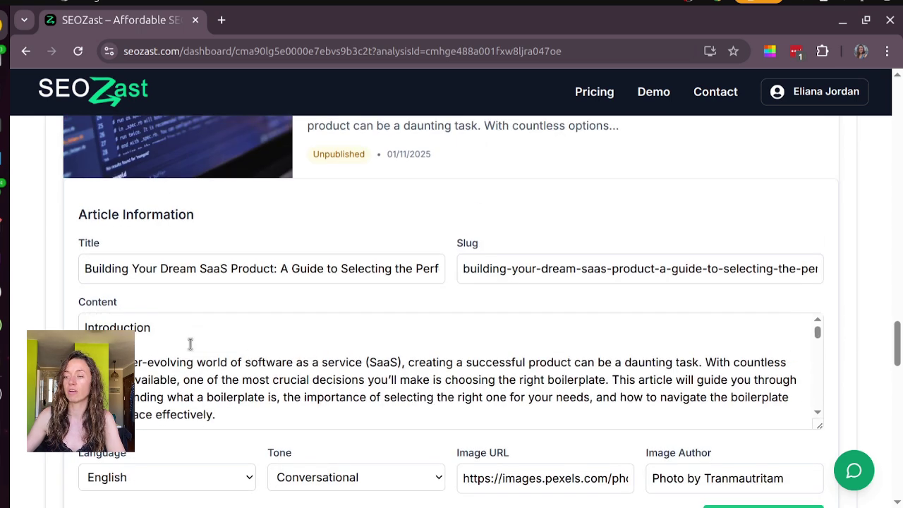
scroll(284, 359, "down", 10)
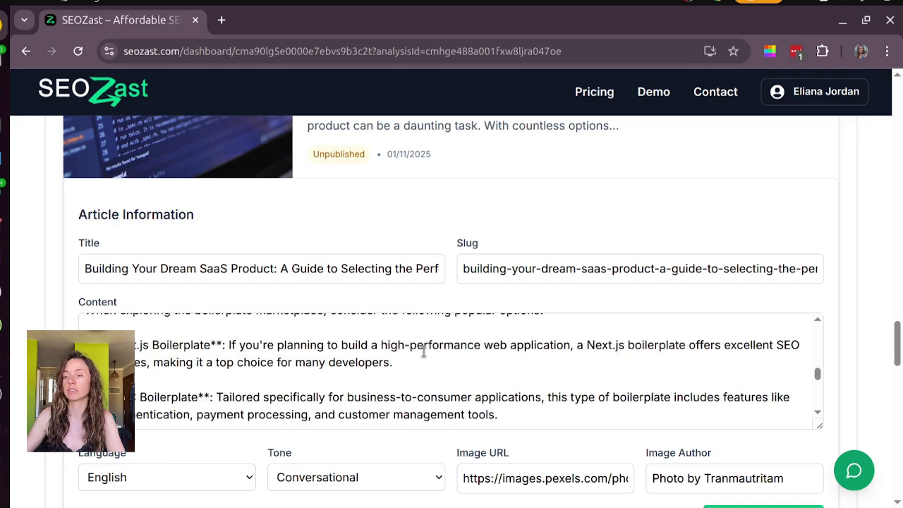
Step: Finish reading the draft's content and download the "Unlocking the Power of Next.js" article as Word (.docx)
scroll(424, 351, "down", 8)
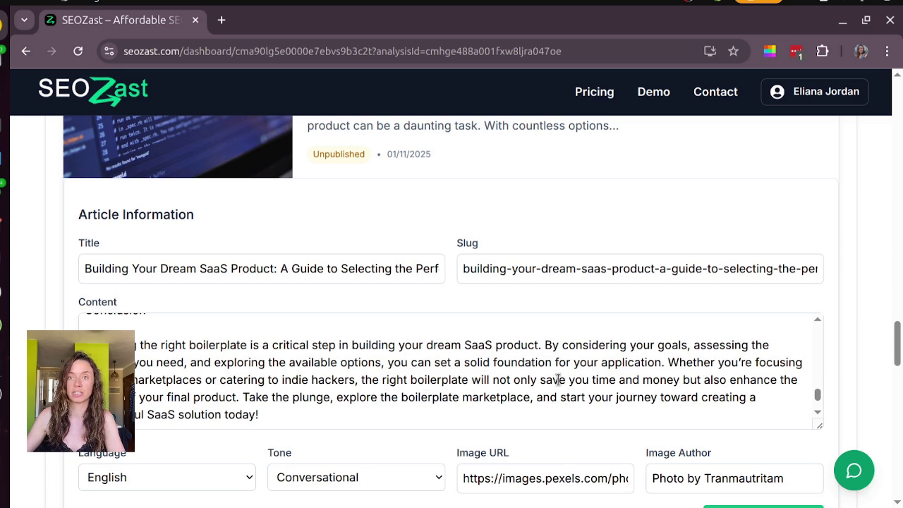
scroll(514, 387, "down", 3)
scroll(316, 369, "down", 10)
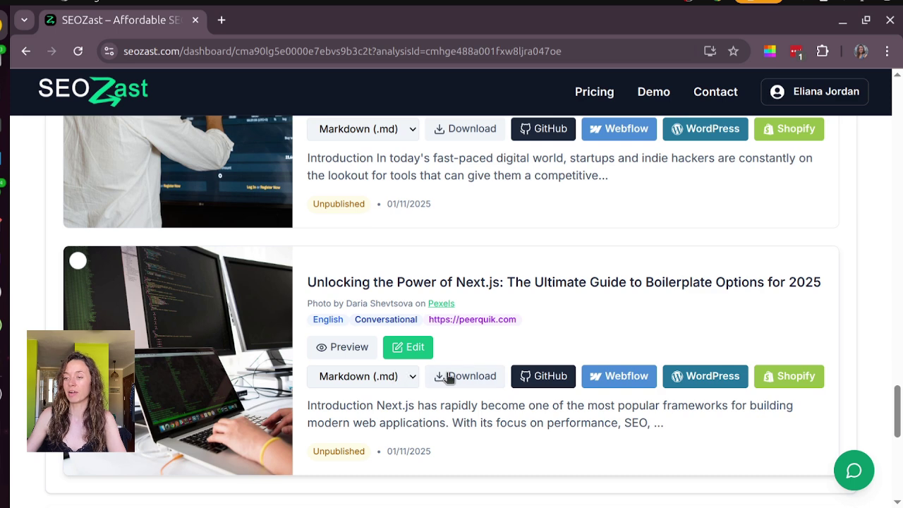
left_click(401, 379)
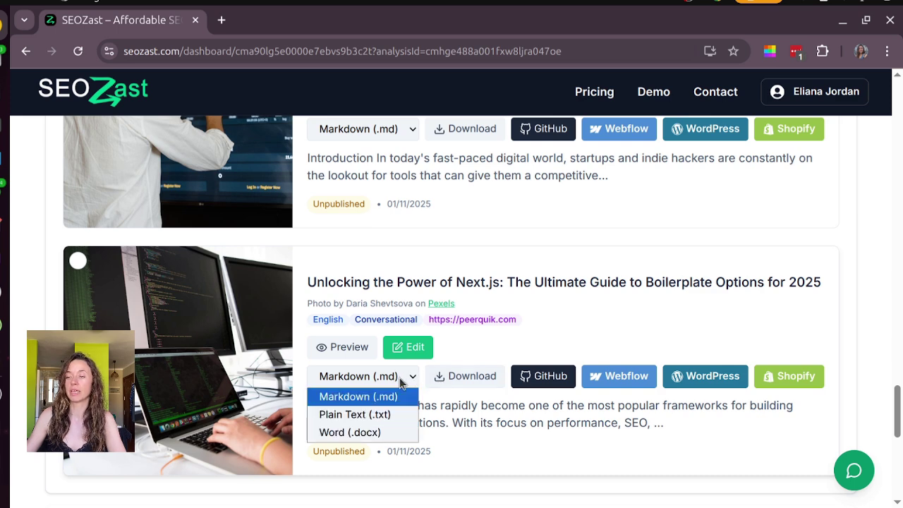
left_click(379, 432)
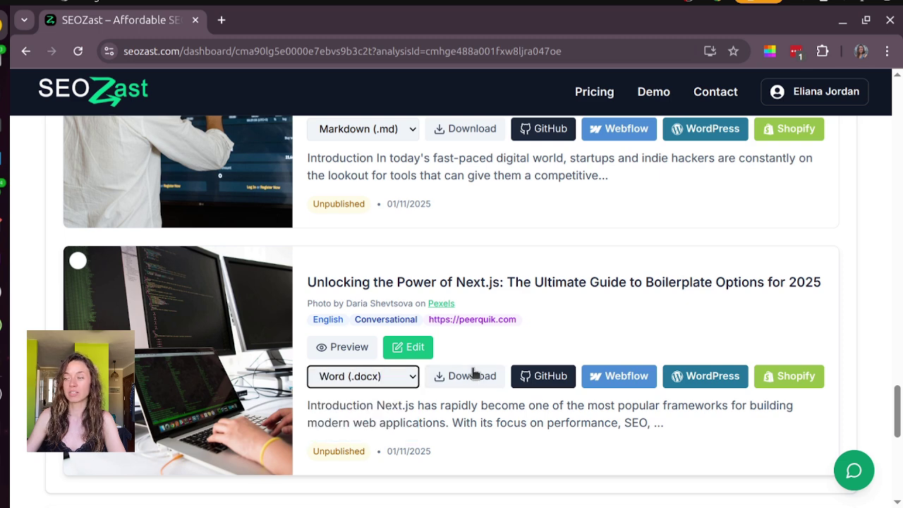
left_click(471, 377)
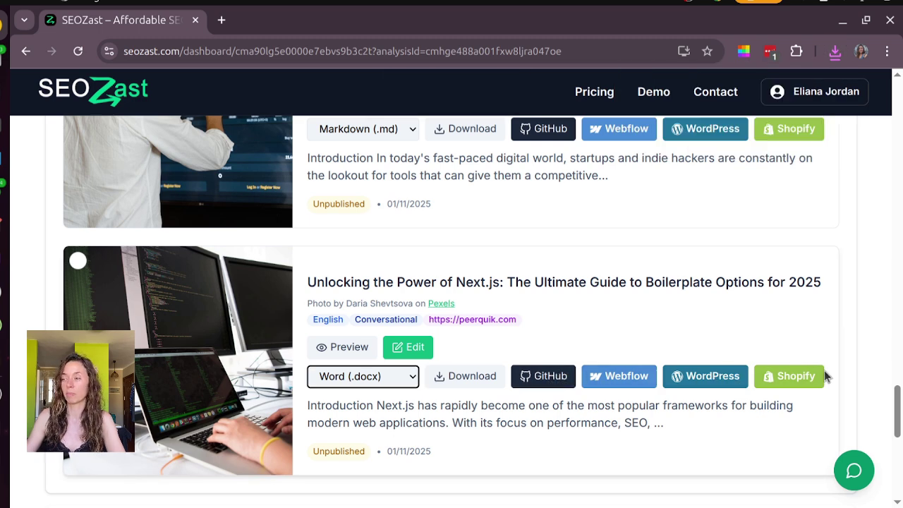
Step: Look through the integrations under "Connect your platforms" and collapse the section again
scroll(774, 326, "up", 12)
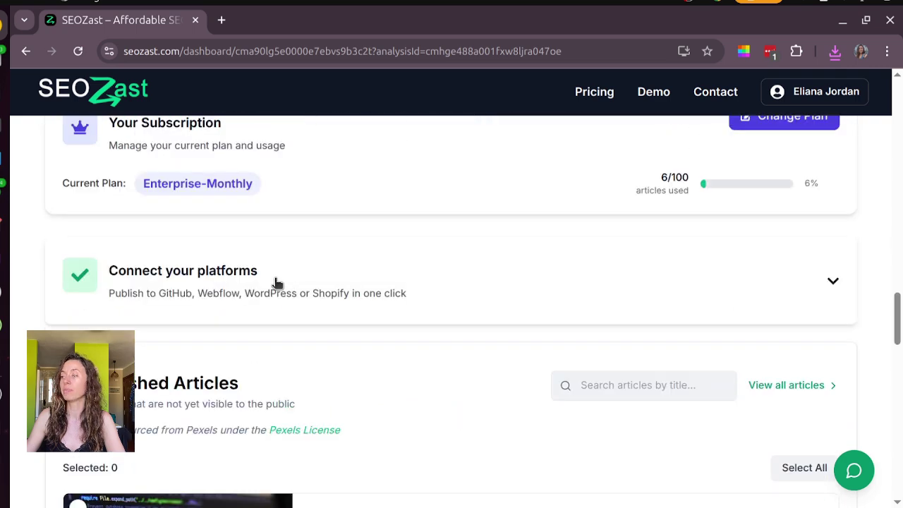
left_click(802, 283)
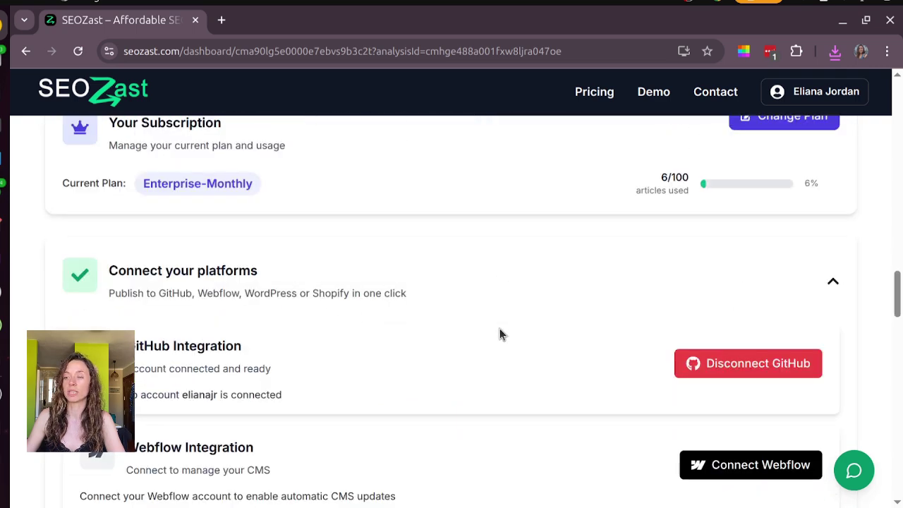
scroll(500, 338, "down", 6)
scroll(500, 340, "up", 6)
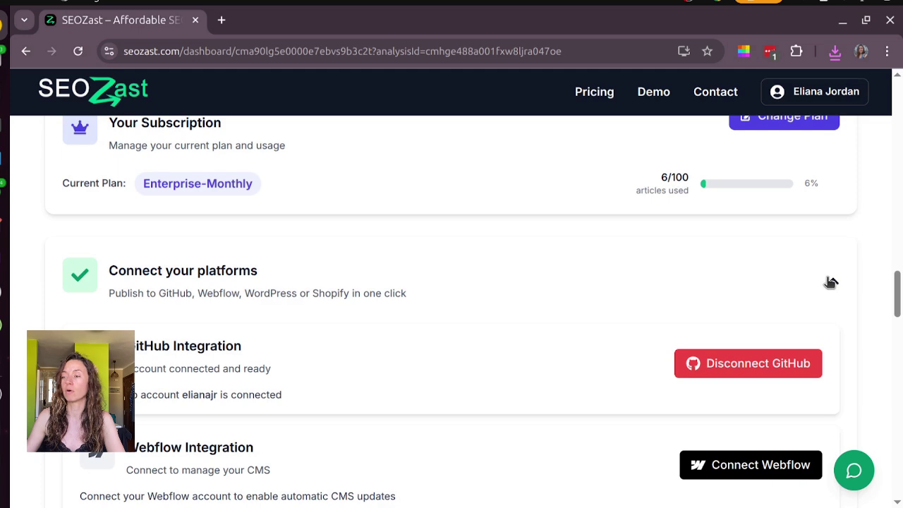
left_click(830, 282)
Step: Select the "Peerquik vs. Competitors" and "Unlocking the Power of Next.js" drafts for GitHub publishing and set the repository name to project-x
scroll(738, 304, "down", 5)
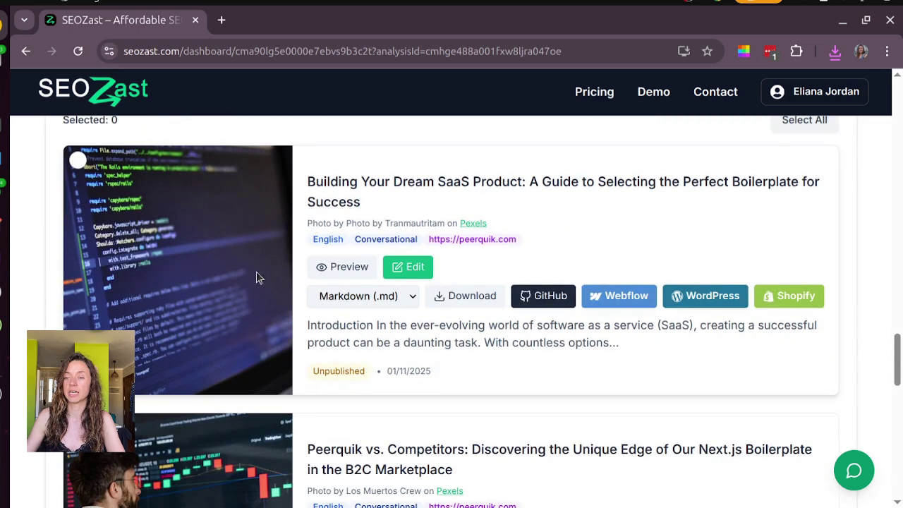
scroll(92, 255, "down", 2)
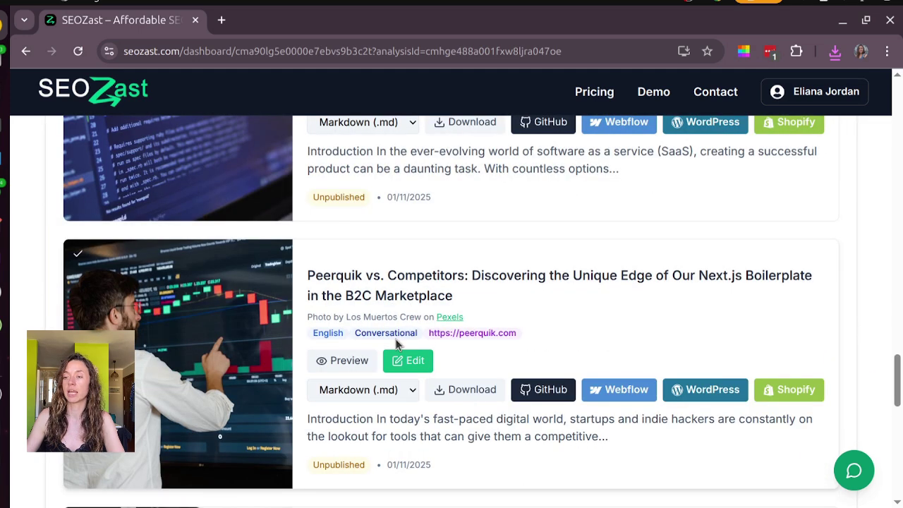
scroll(395, 339, "up", 5)
left_click(212, 293)
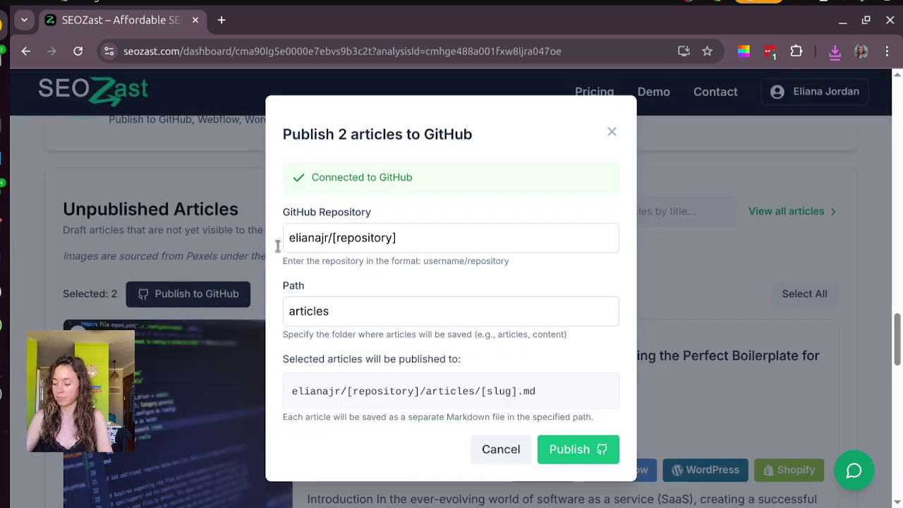
left_click_drag(333, 237, 426, 236)
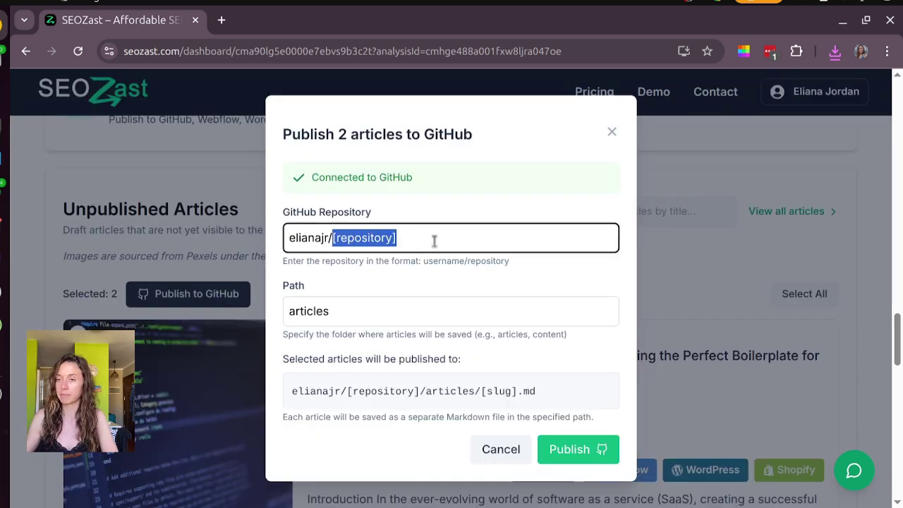
type("projec")
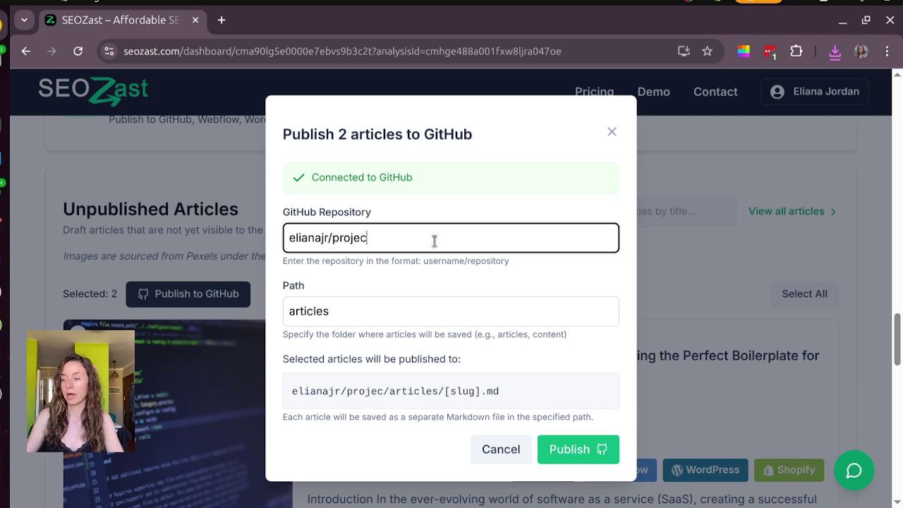
type("t-x")
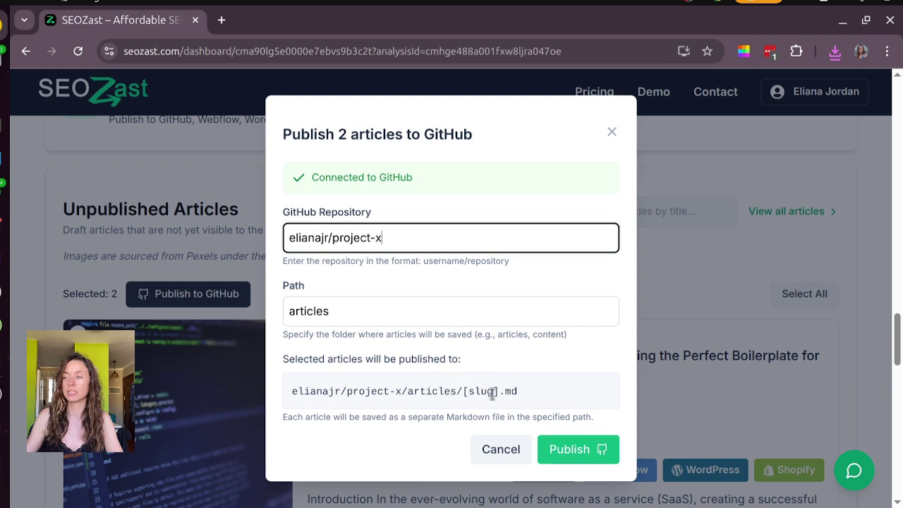
Step: Check the destination path of the selected articles and close the GitHub publishing dialog without publishing
left_click_drag(527, 392, 273, 385)
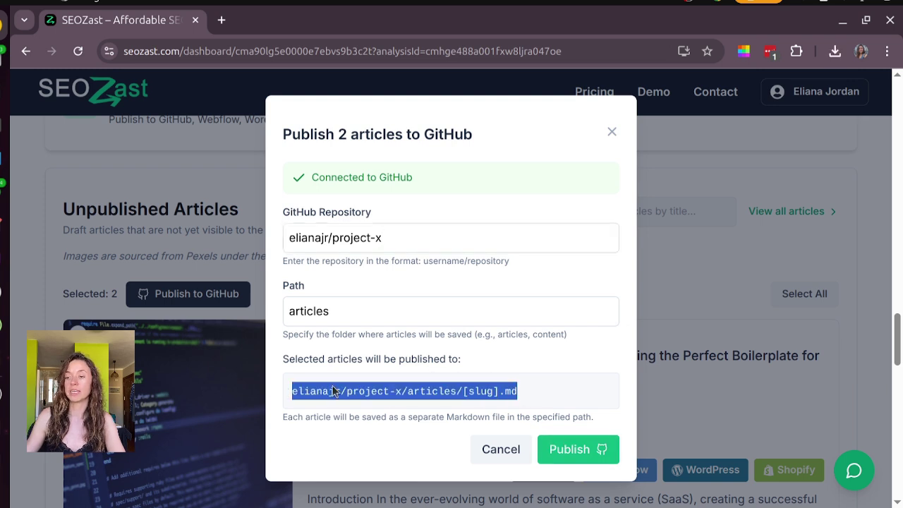
left_click(560, 390)
left_click(612, 129)
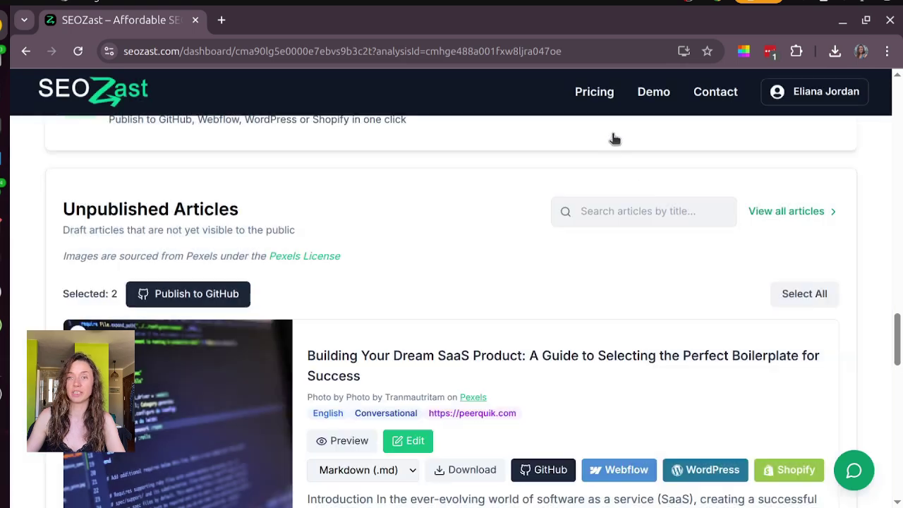
Step: Open the "Unlocking the Power of Next.js" draft for editing and examine its NextJS Page Generator code and GitHub deployment option
scroll(677, 332, "down", 10)
scroll(565, 275, "up", 1)
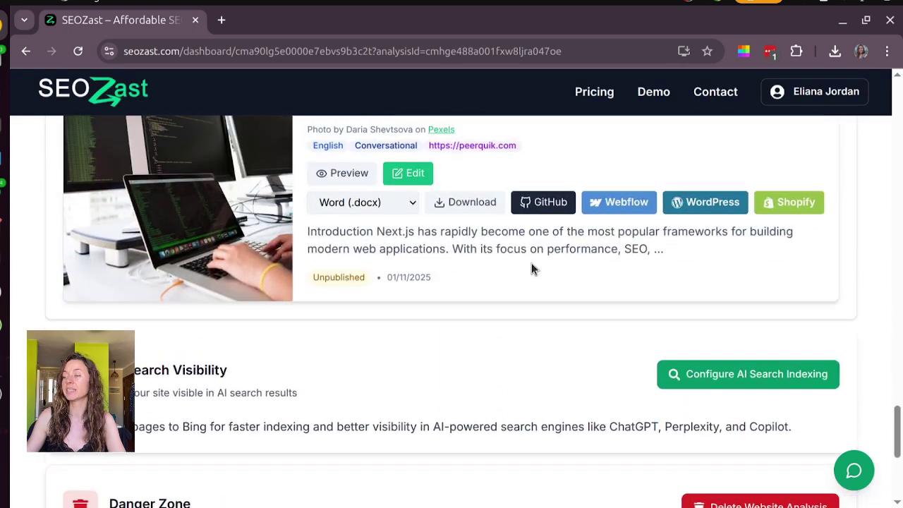
left_click(407, 172)
scroll(412, 275, "down", 1)
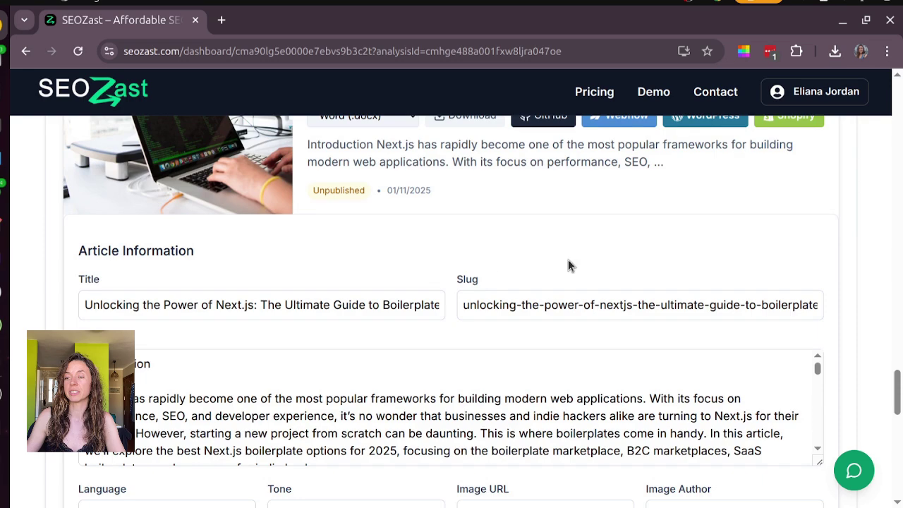
scroll(673, 266, "down", 7)
scroll(670, 290, "up", 1)
left_click(624, 302)
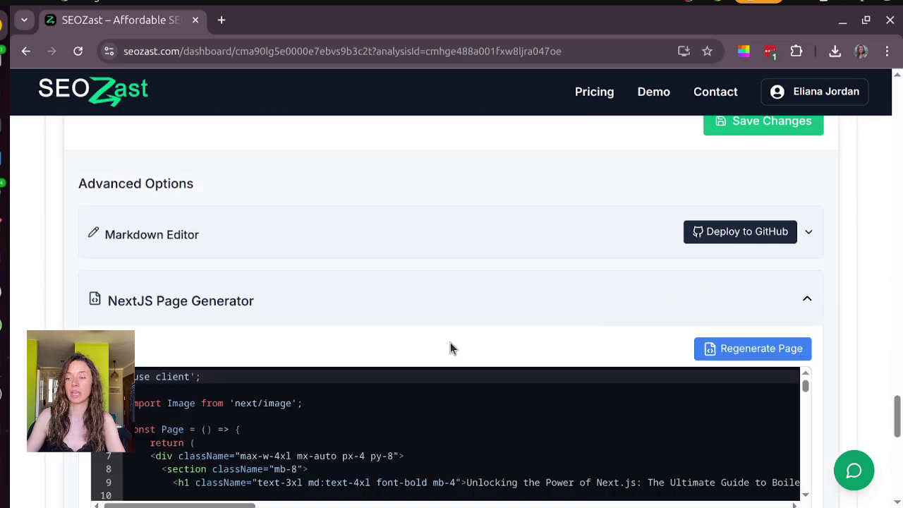
scroll(803, 326, "down", 3)
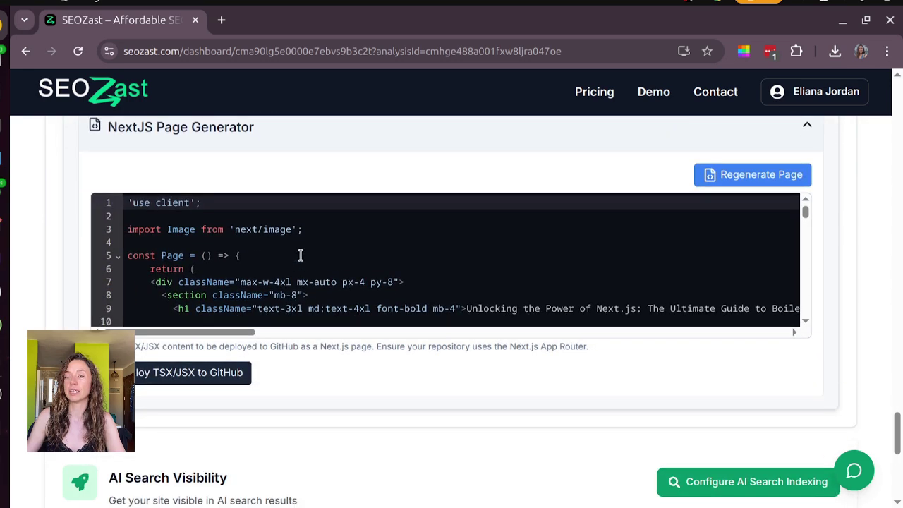
scroll(300, 255, "down", 1)
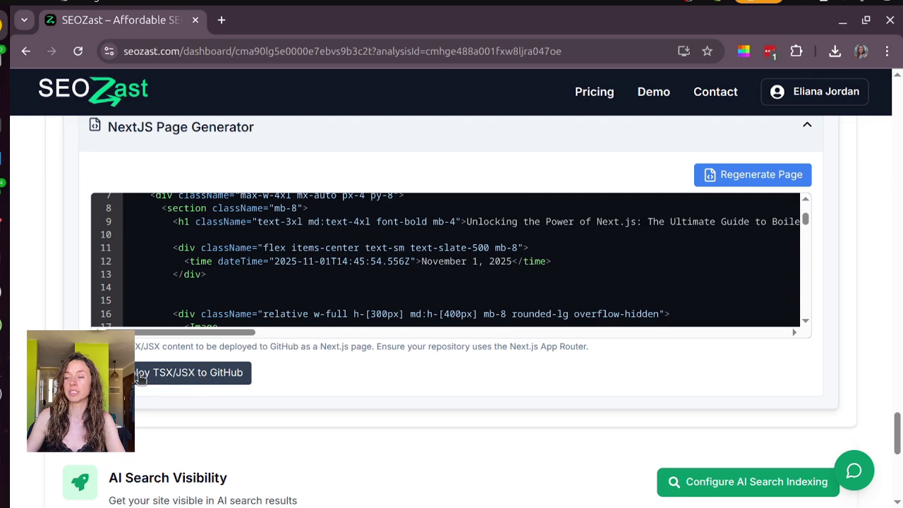
Step: Publish the two selected articles to the articles folder of the project-x GitHub repository and close the dialog
scroll(418, 443, "up", 5)
scroll(419, 443, "up", 10)
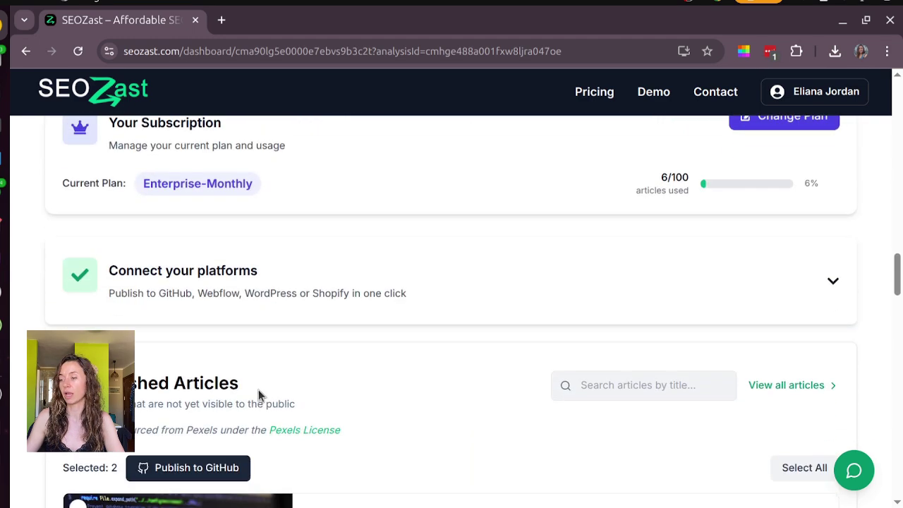
left_click(203, 468)
left_click(550, 450)
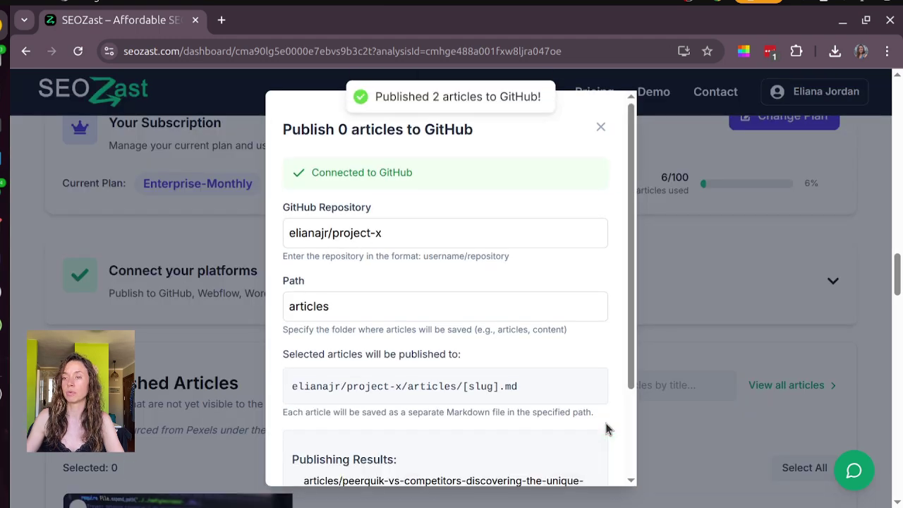
left_click(600, 126)
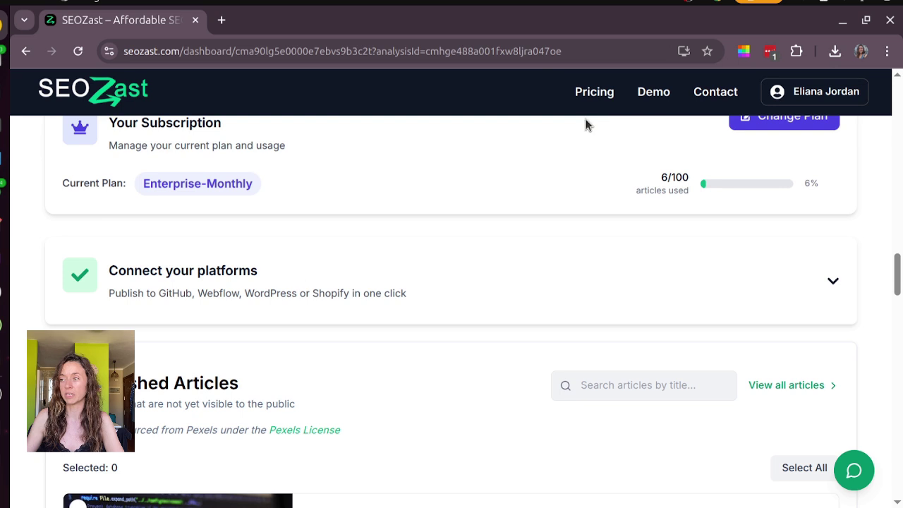
Step: Open the AI search indexing configuration, read through the domain verification steps and status, and close it
scroll(295, 388, "down", 6)
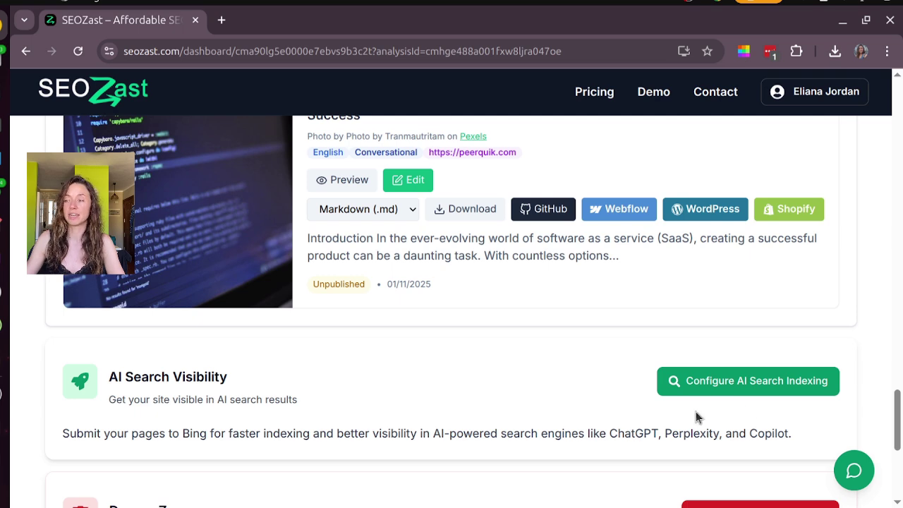
left_click(780, 388)
scroll(372, 287, "down", 2)
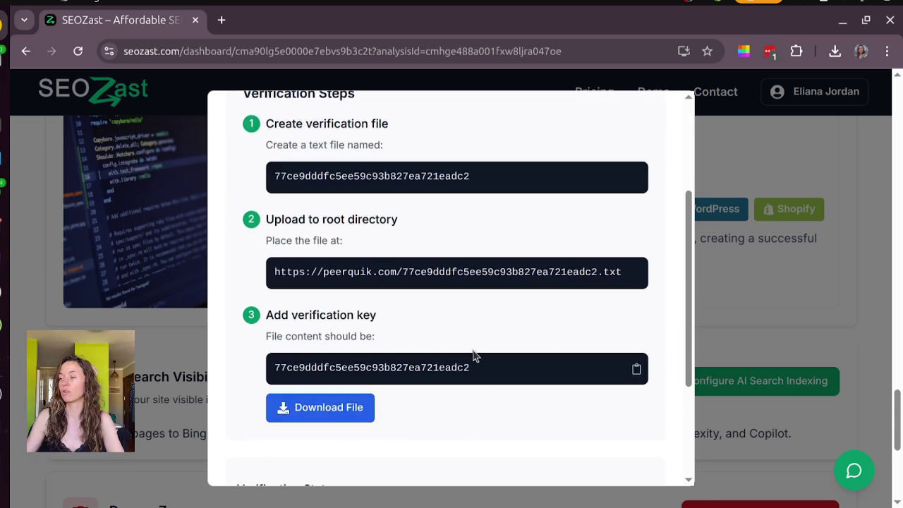
scroll(613, 331, "down", 1)
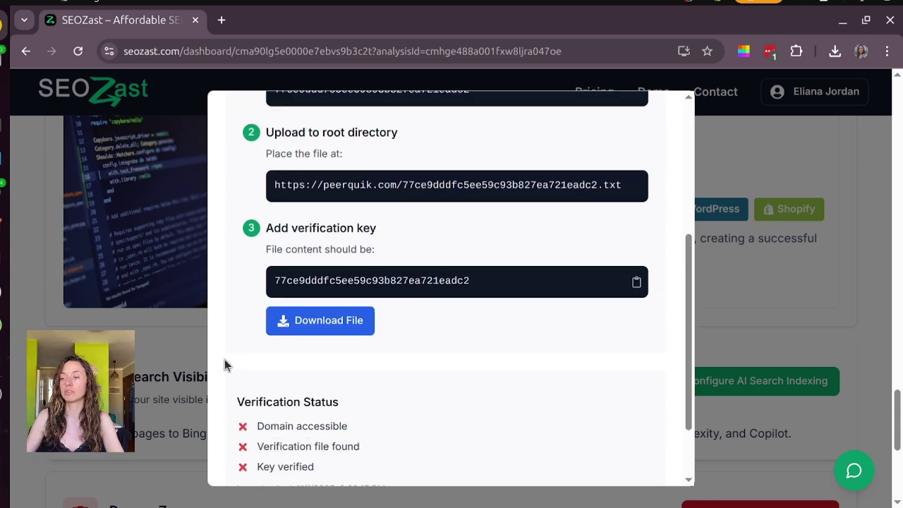
scroll(538, 378, "down", 1)
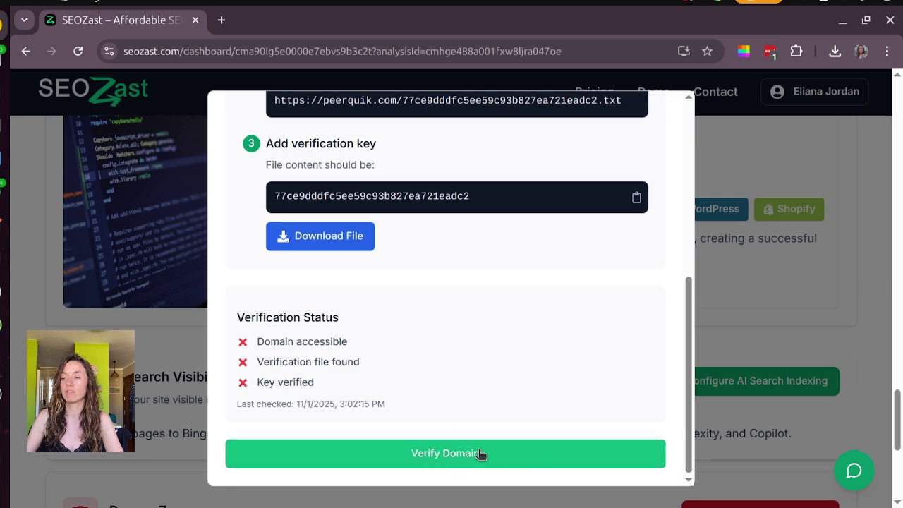
scroll(835, 343, "up", 2)
scroll(620, 243, "up", 3)
scroll(639, 184, "up", 1)
left_click(661, 139)
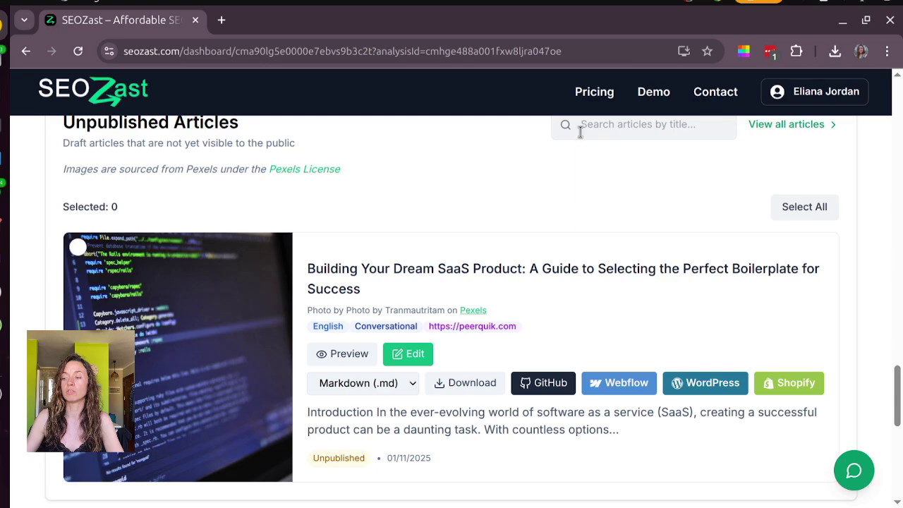
Step: Open the saved seozast.com analysis and examine its page submission progress and auto-submit settings
scroll(325, 305, "up", 3)
scroll(324, 305, "up", 10)
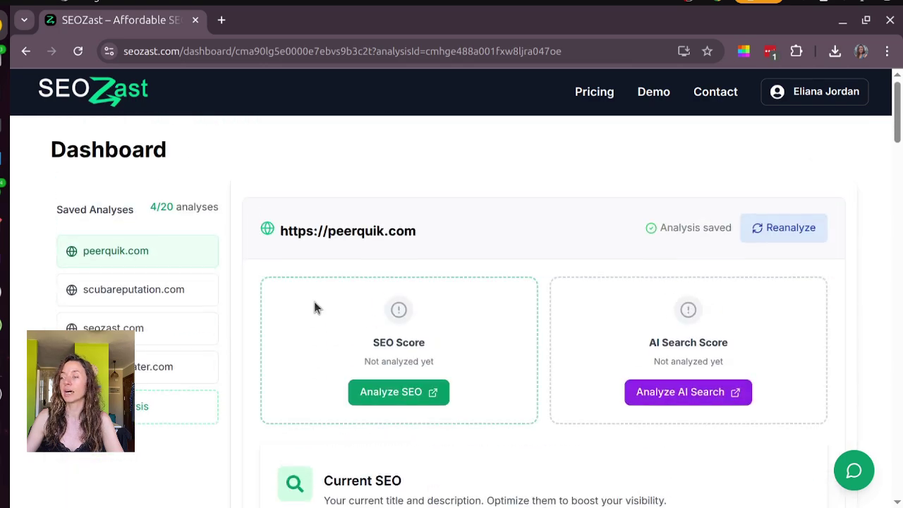
left_click(141, 332)
scroll(678, 344, "down", 20)
scroll(670, 350, "down", 8)
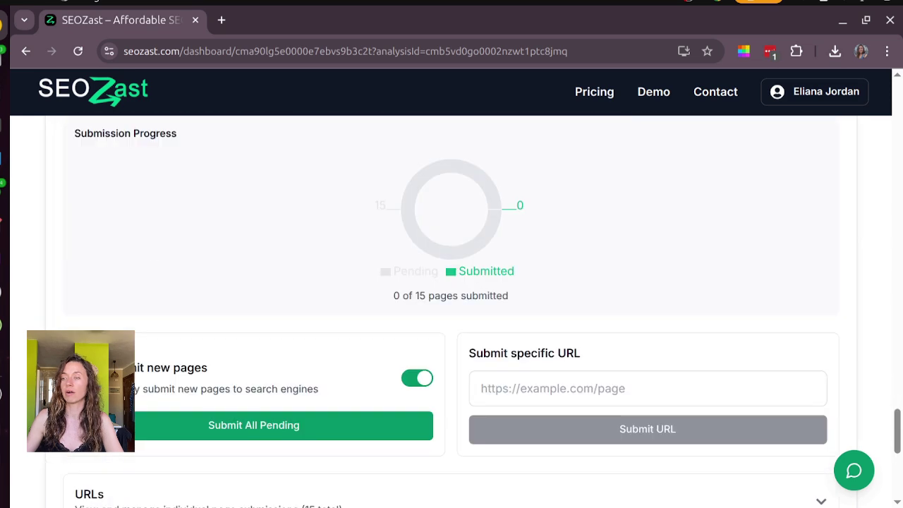
left_click_drag(75, 368, 248, 378)
left_click(250, 377)
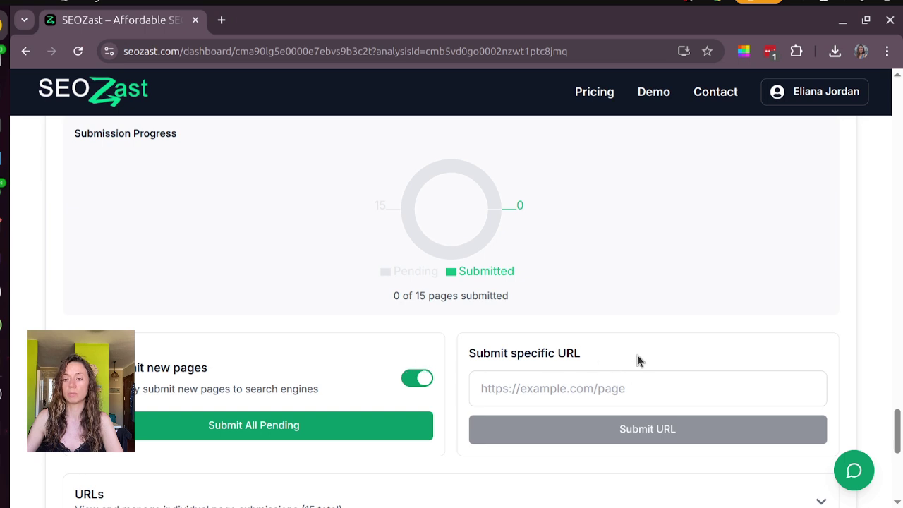
Step: Look through the individual page submission URLs for seozast.com and collapse the list
scroll(646, 344, "down", 3)
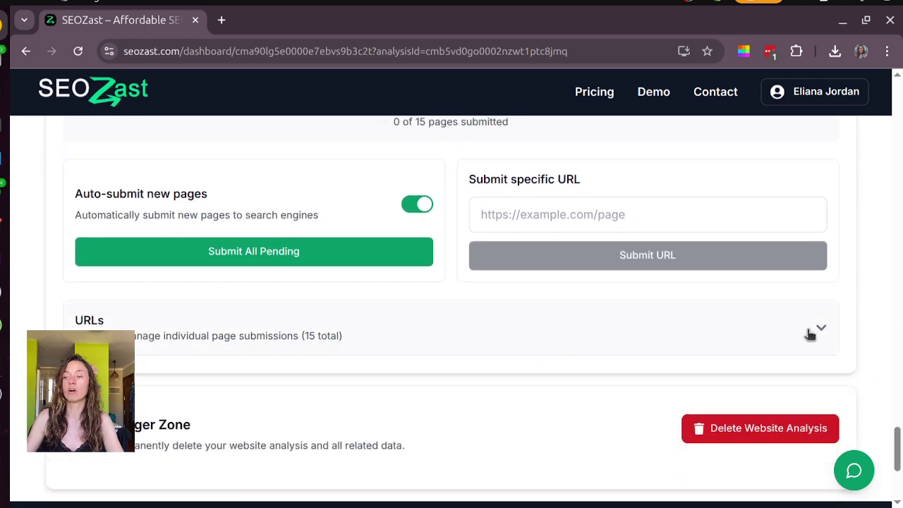
left_click(808, 331)
scroll(822, 238, "down", 2)
left_click(822, 239)
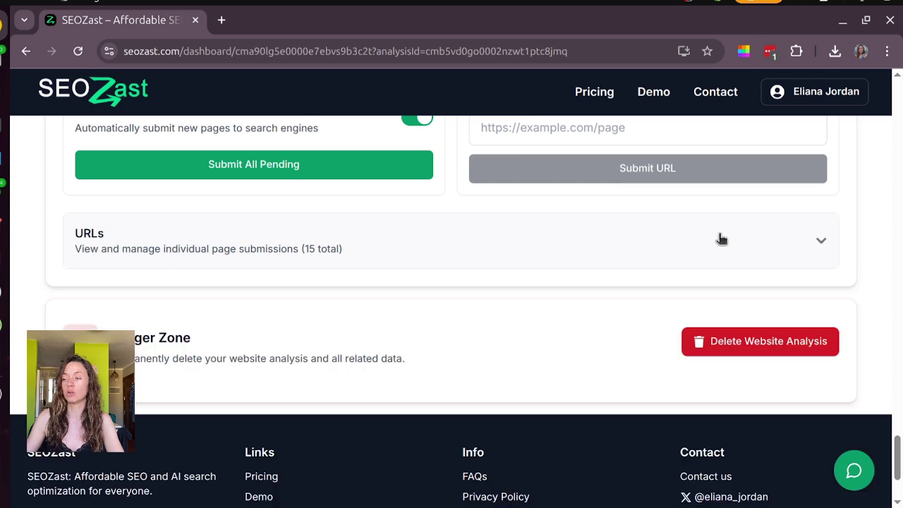
scroll(749, 274, "up", 1)
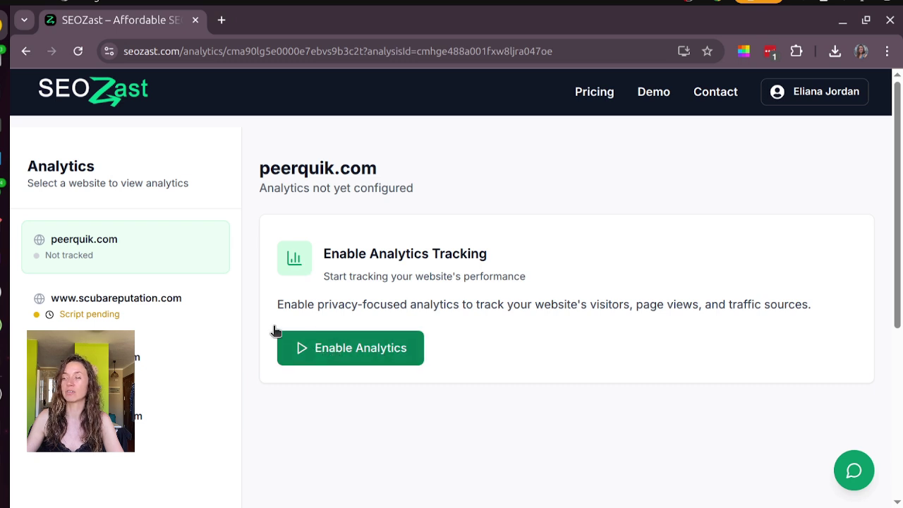
Step: Enable analytics tracking for peerquik.com, copy its tracking script and read through the installation instructions
left_click(381, 356)
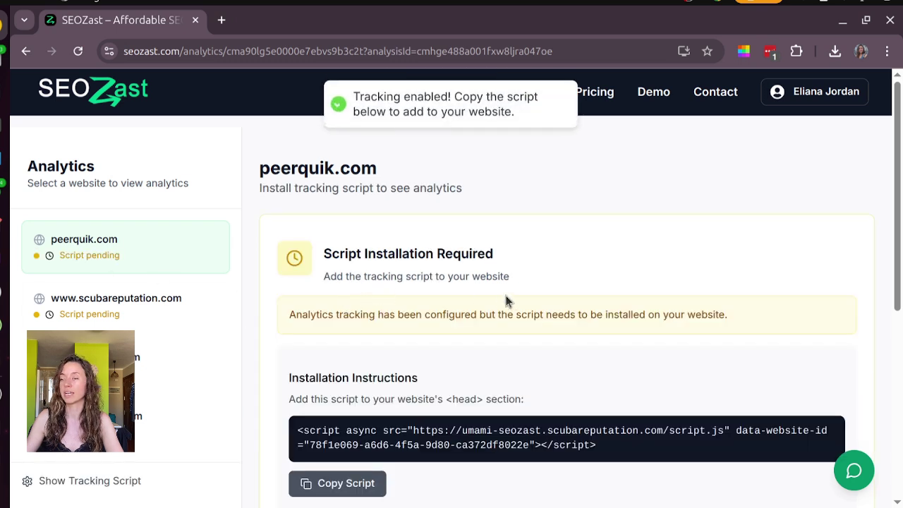
scroll(494, 289, "down", 2)
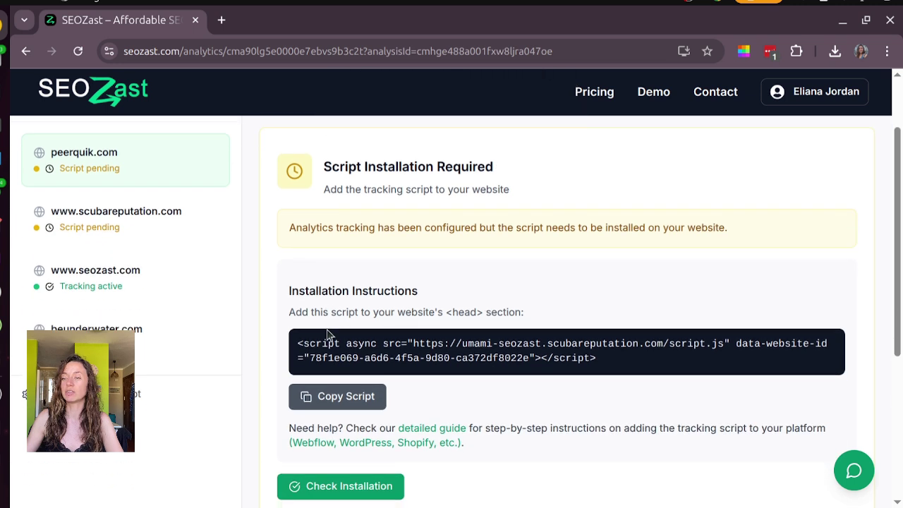
left_click(368, 396)
scroll(415, 381, "down", 2)
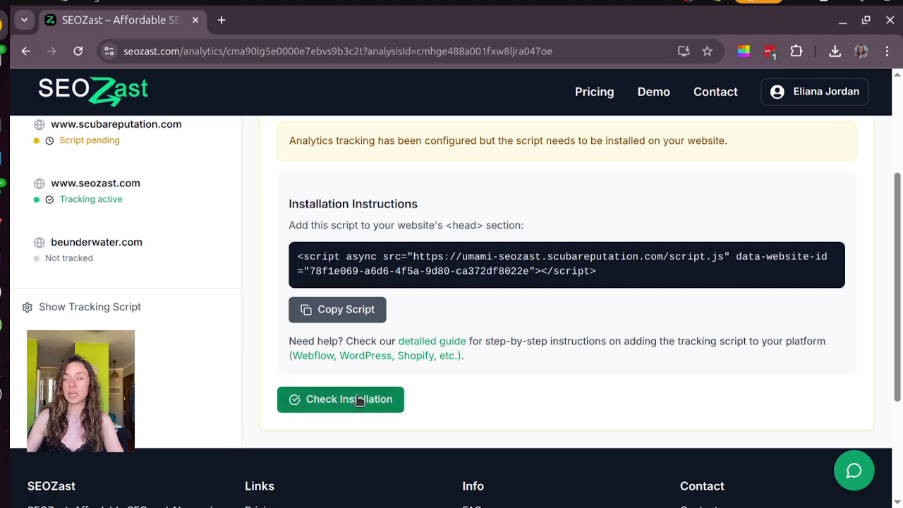
left_click(99, 196)
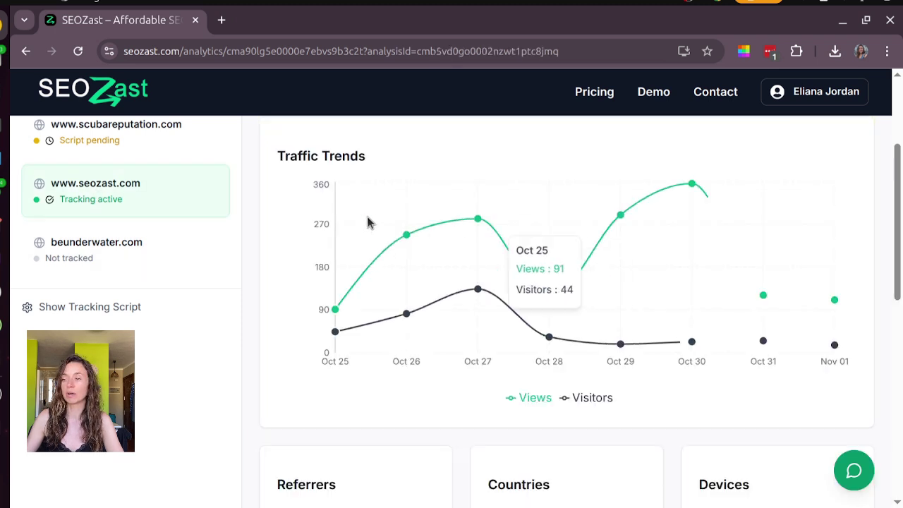
scroll(318, 202, "up", 3)
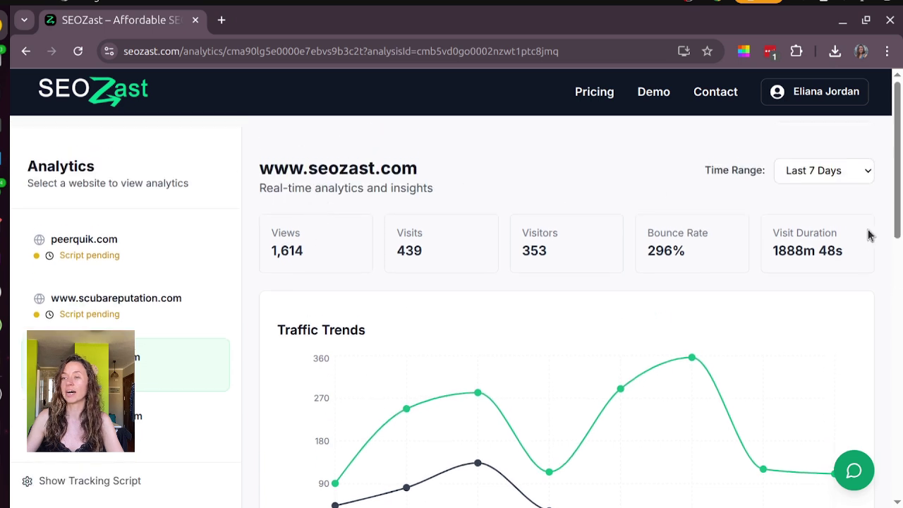
left_click(861, 168)
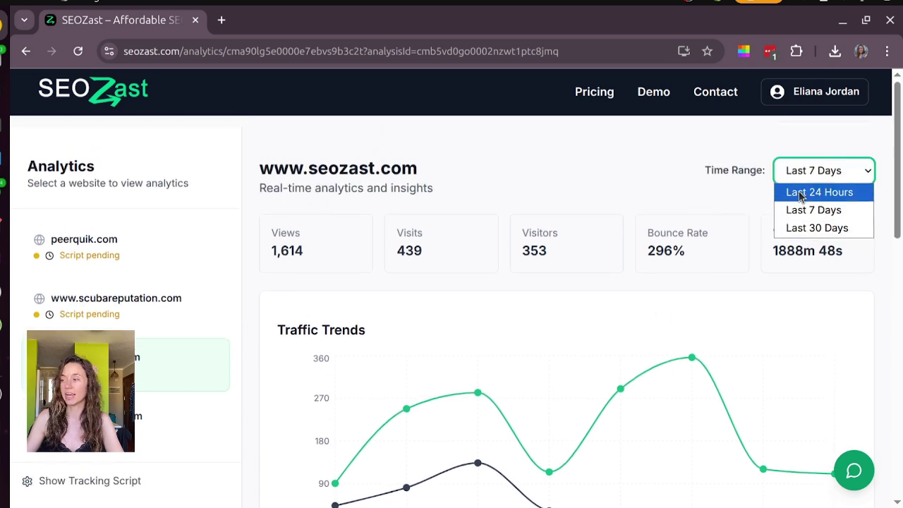
left_click(850, 284)
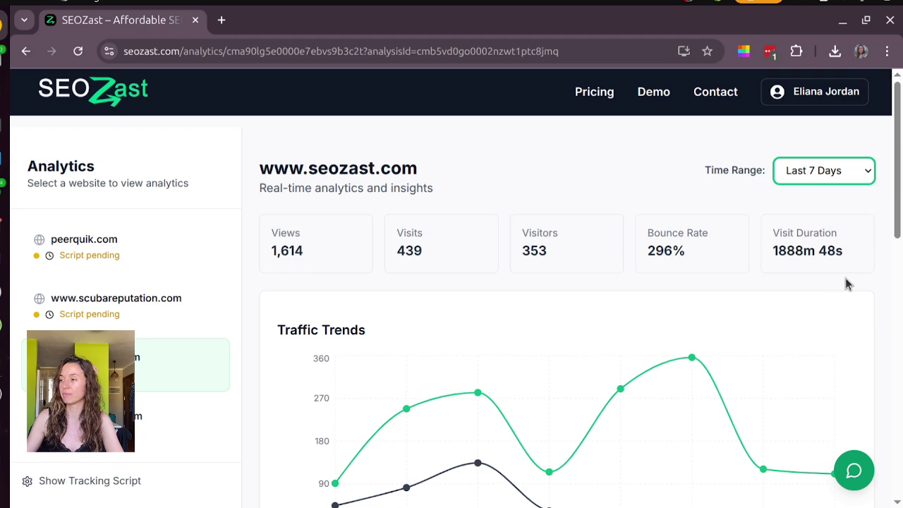
scroll(748, 180, "down", 2)
scroll(768, 168, "down", 3)
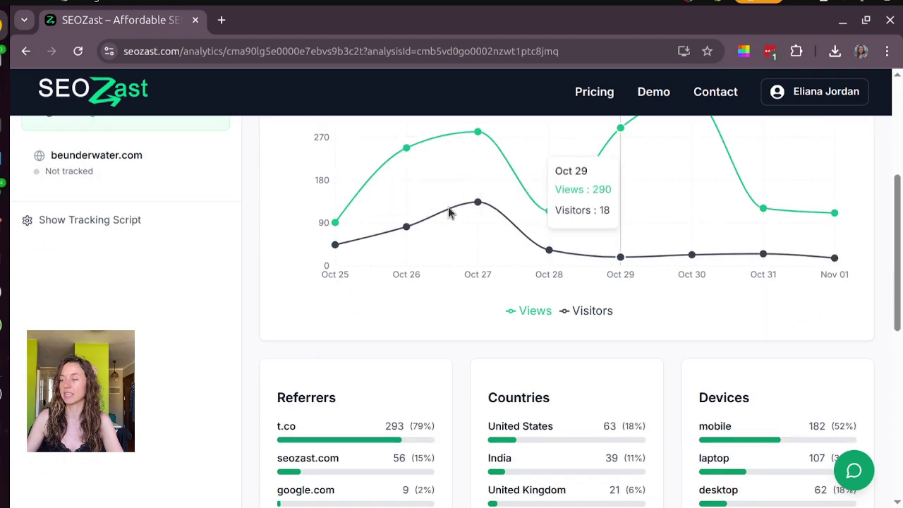
scroll(649, 262, "down", 3)
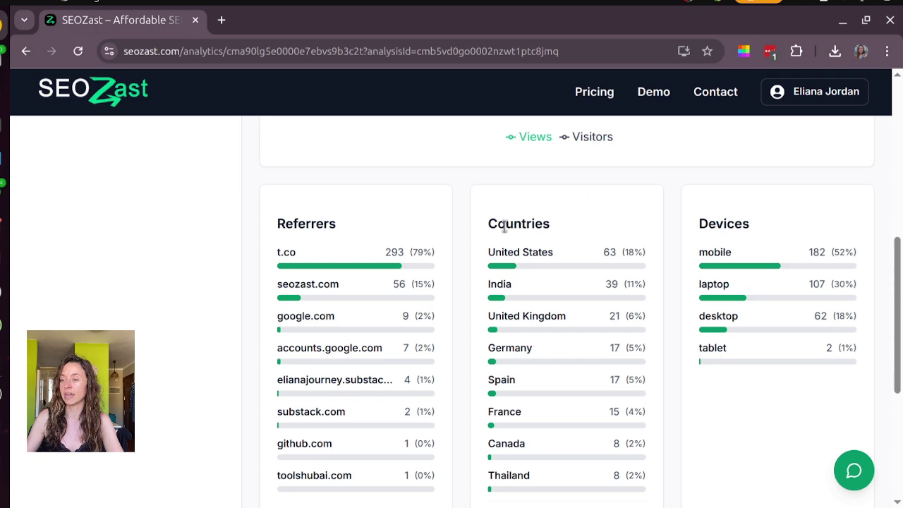
scroll(839, 254, "down", 3)
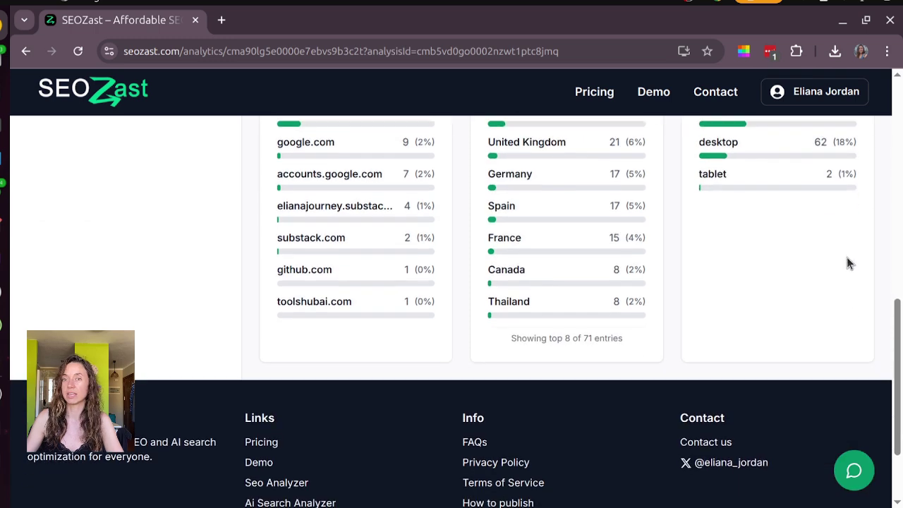
scroll(792, 262, "up", 3)
scroll(819, 254, "up", 1)
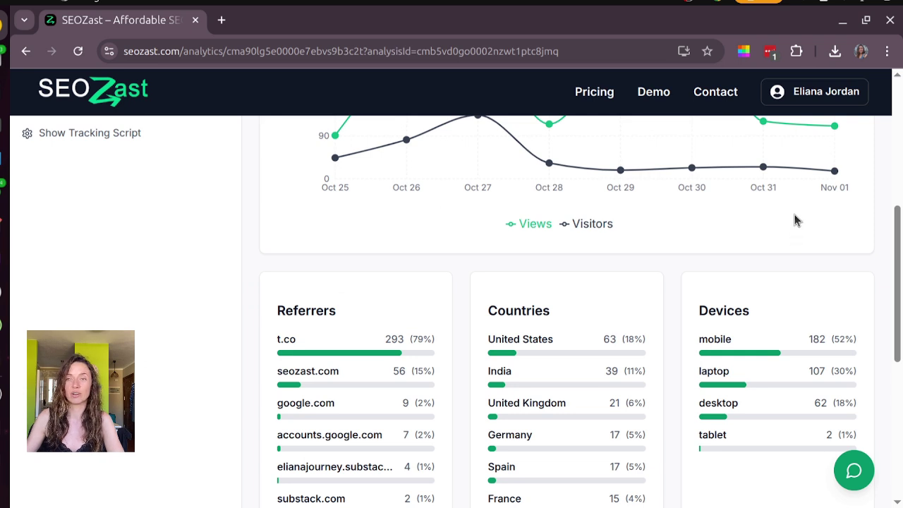
scroll(794, 221, "up", 3)
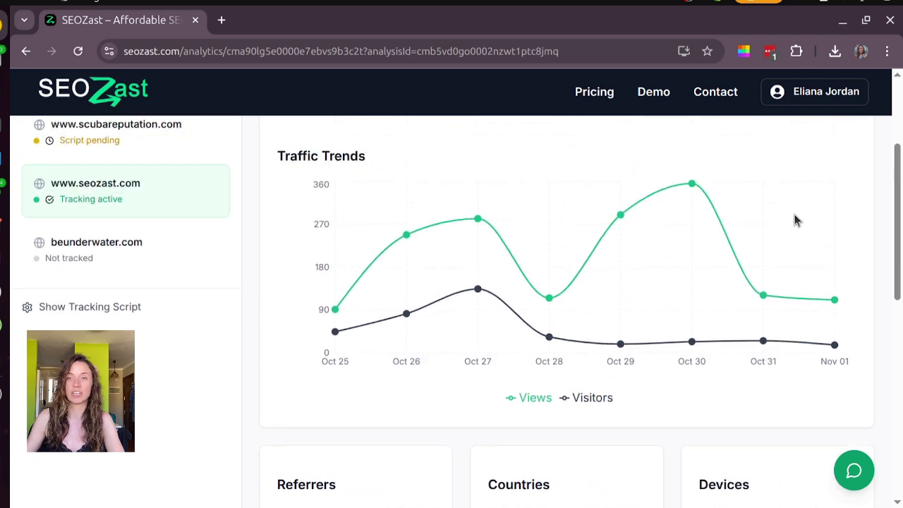
scroll(825, 113, "up", 1)
Step: Open the account's articles page, check the publication status filter options and look through the listed articles
left_click(818, 93)
left_click(731, 162)
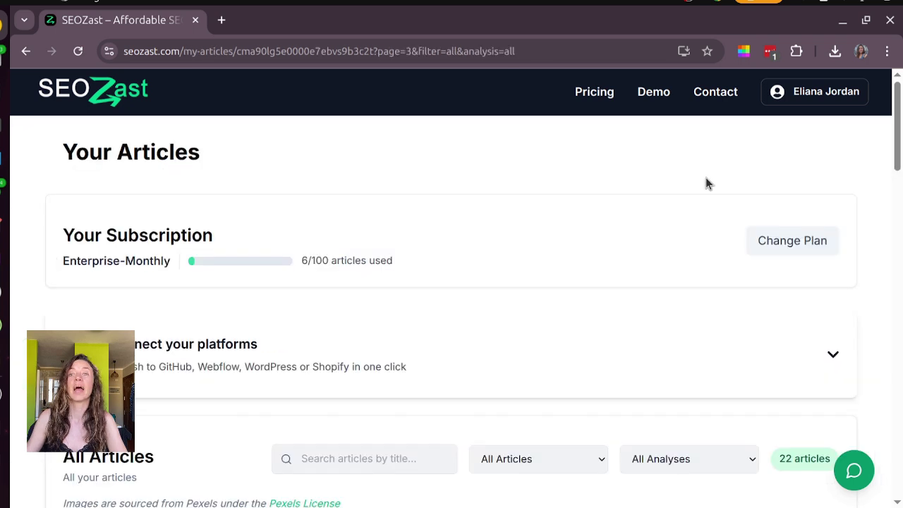
scroll(715, 181, "down", 2)
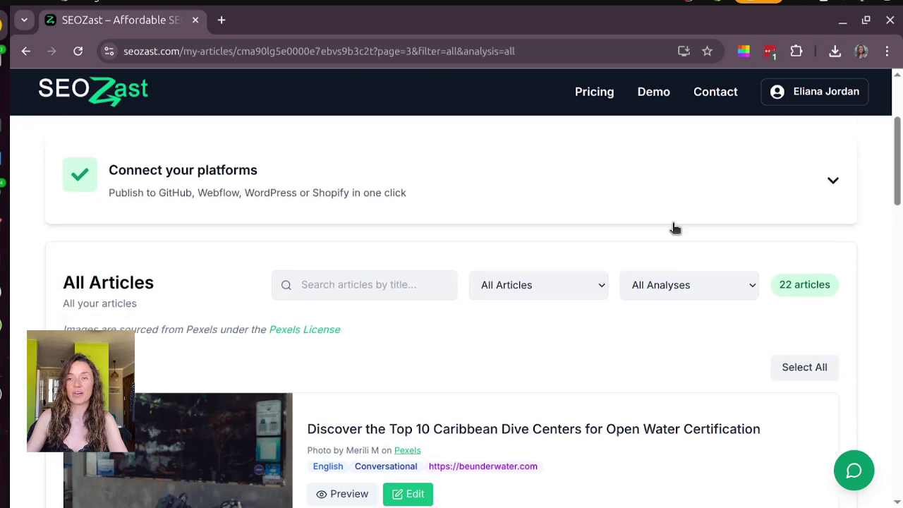
left_click(599, 286)
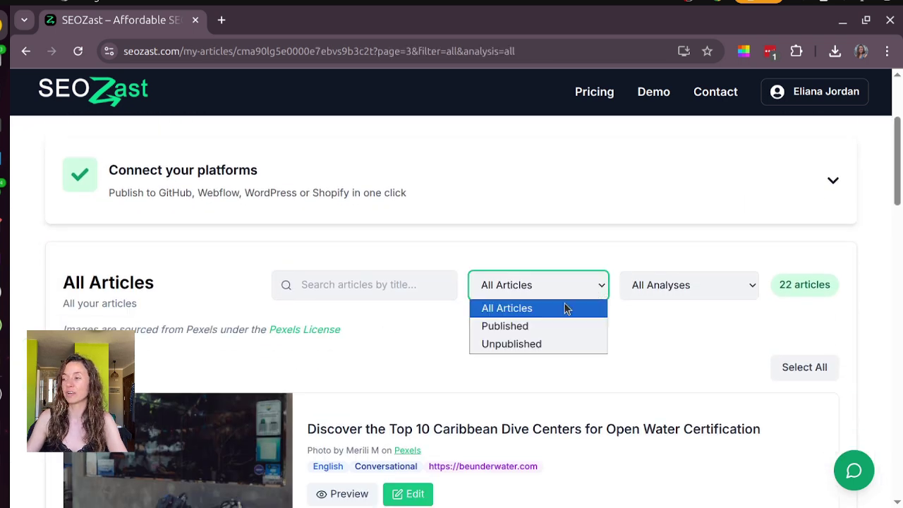
left_click(664, 289)
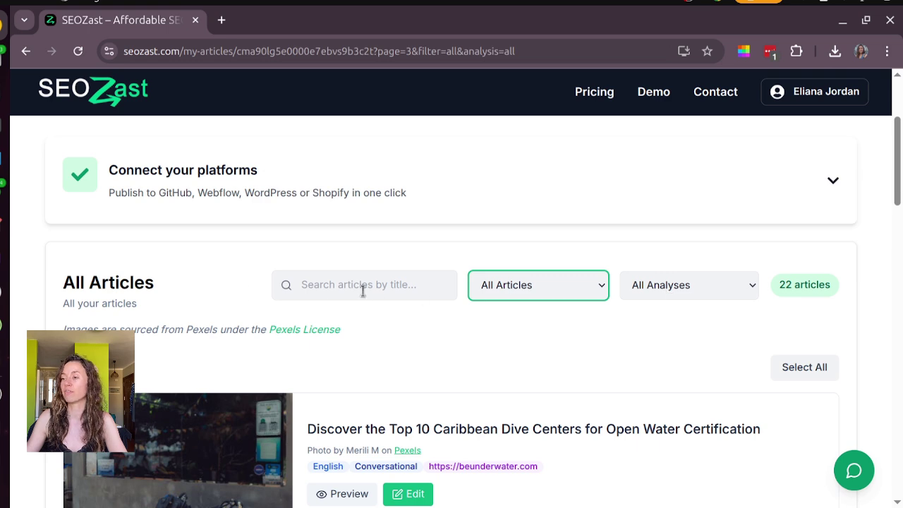
left_click(495, 342)
scroll(508, 334, "down", 4)
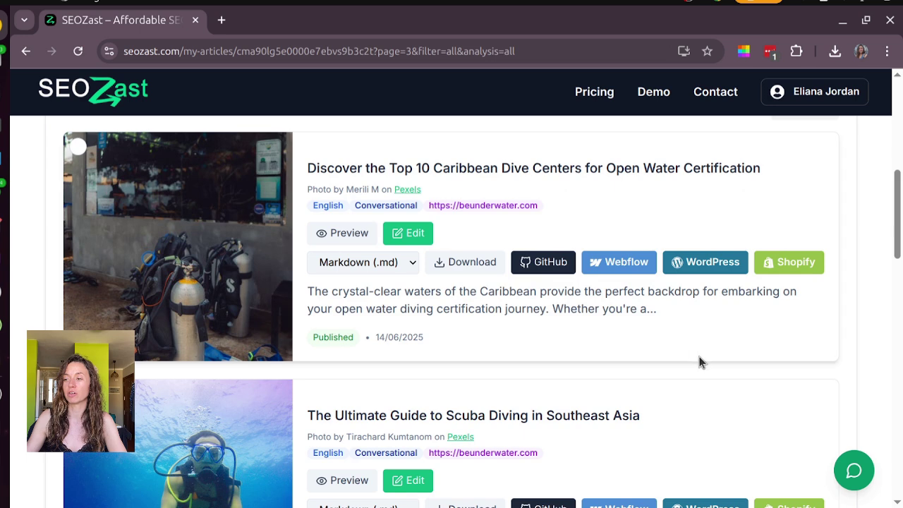
scroll(691, 361, "up", 1)
scroll(691, 358, "up", 2)
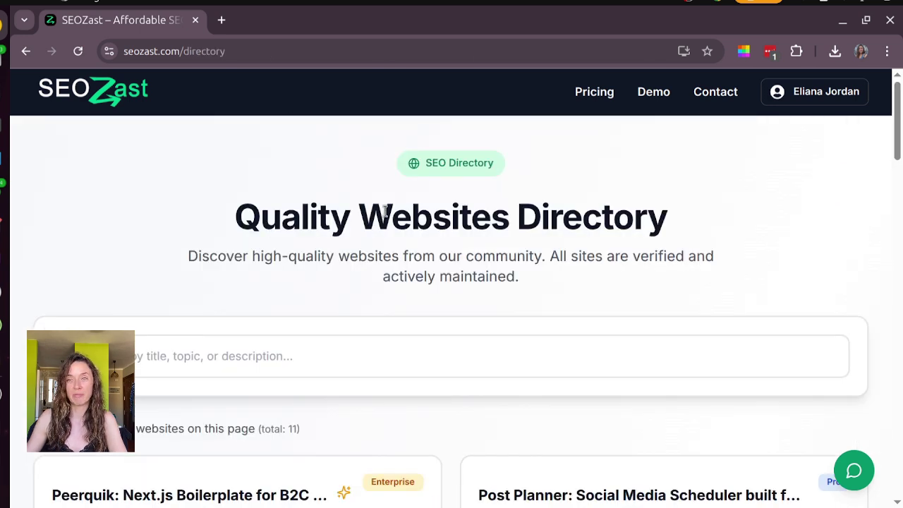
Step: Look through the website listings in the SEO directory and review the monthly Basic, Pro and Enterprise pricing plans
scroll(416, 201, "down", 4)
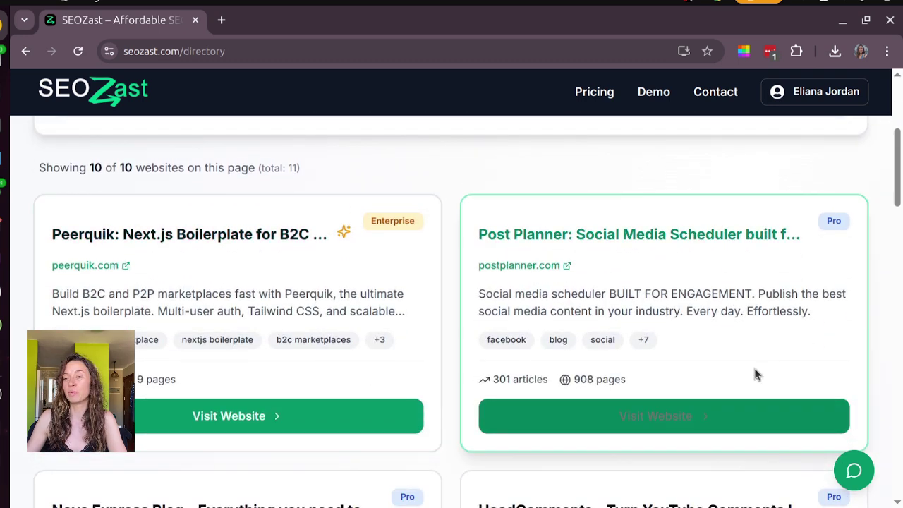
scroll(797, 296, "up", 4)
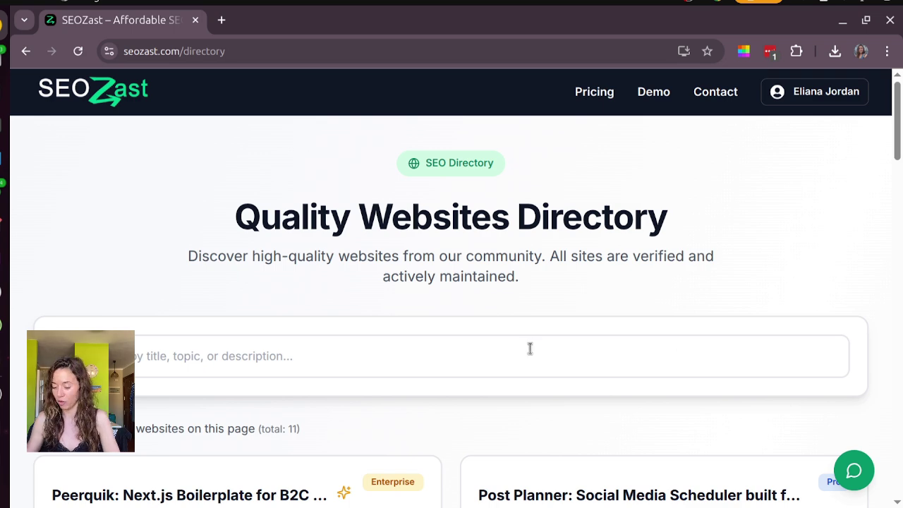
left_click(594, 92)
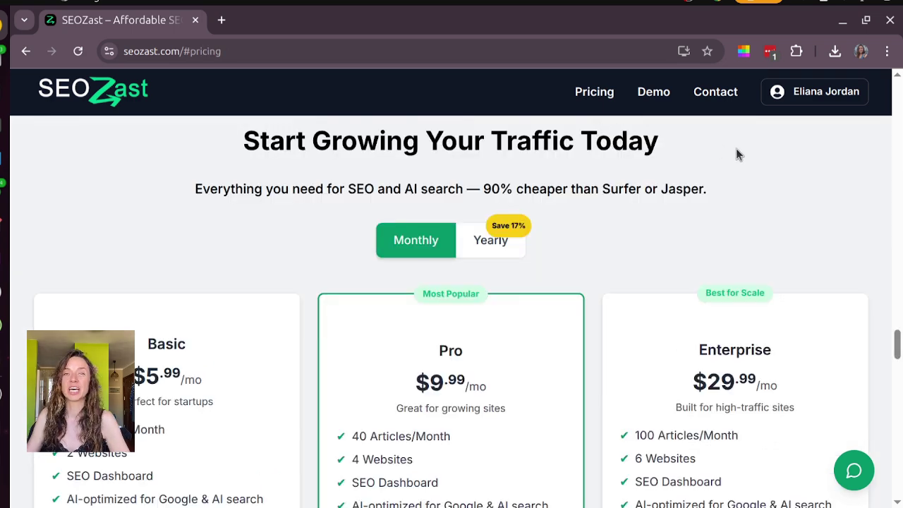
scroll(740, 184, "down", 3)
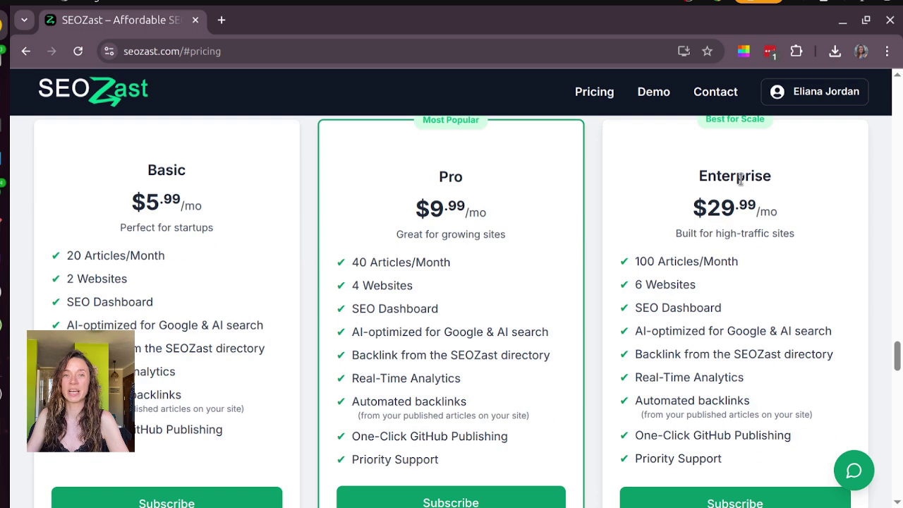